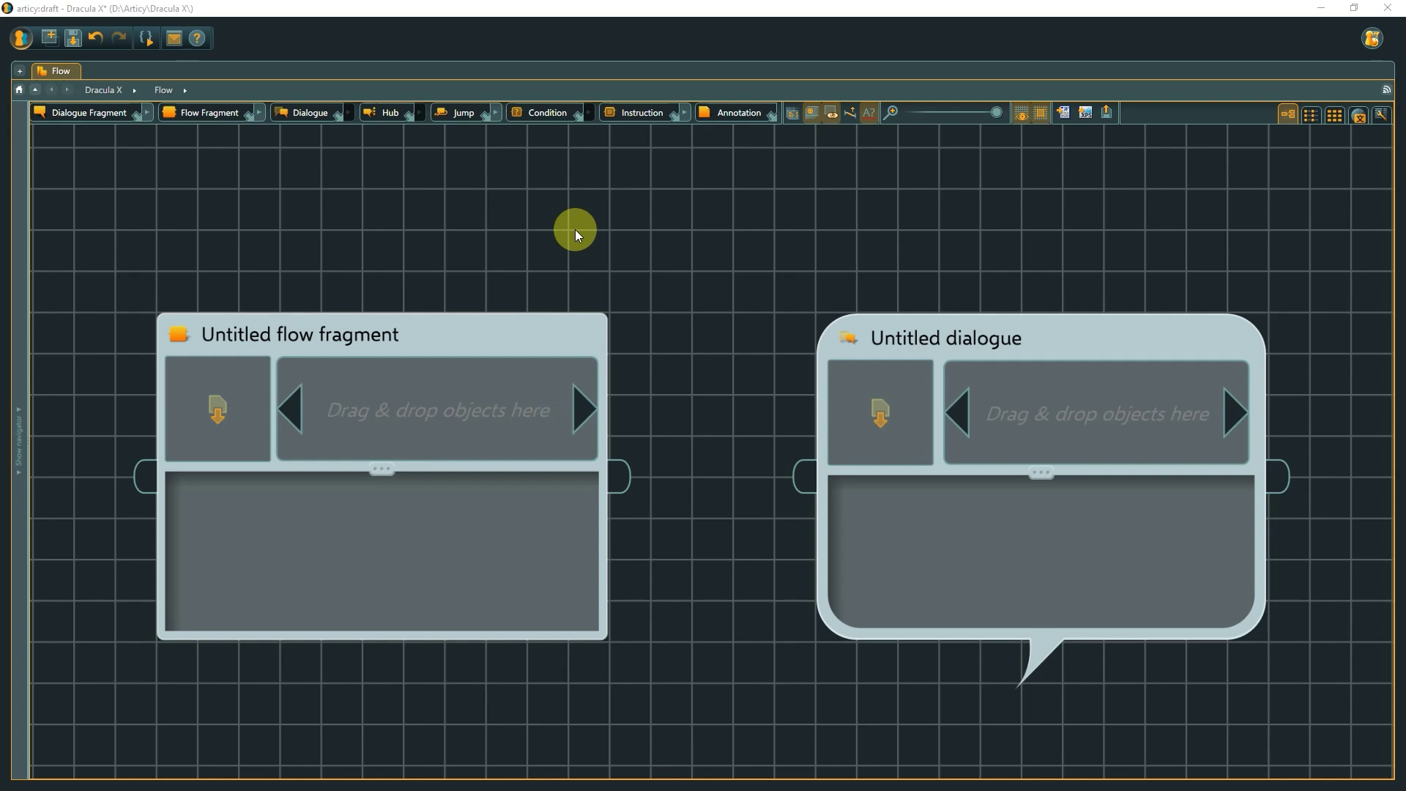
Apply the Combat Encounter template to the untitled flow fragment and return to the Flow view
left_click(540, 332)
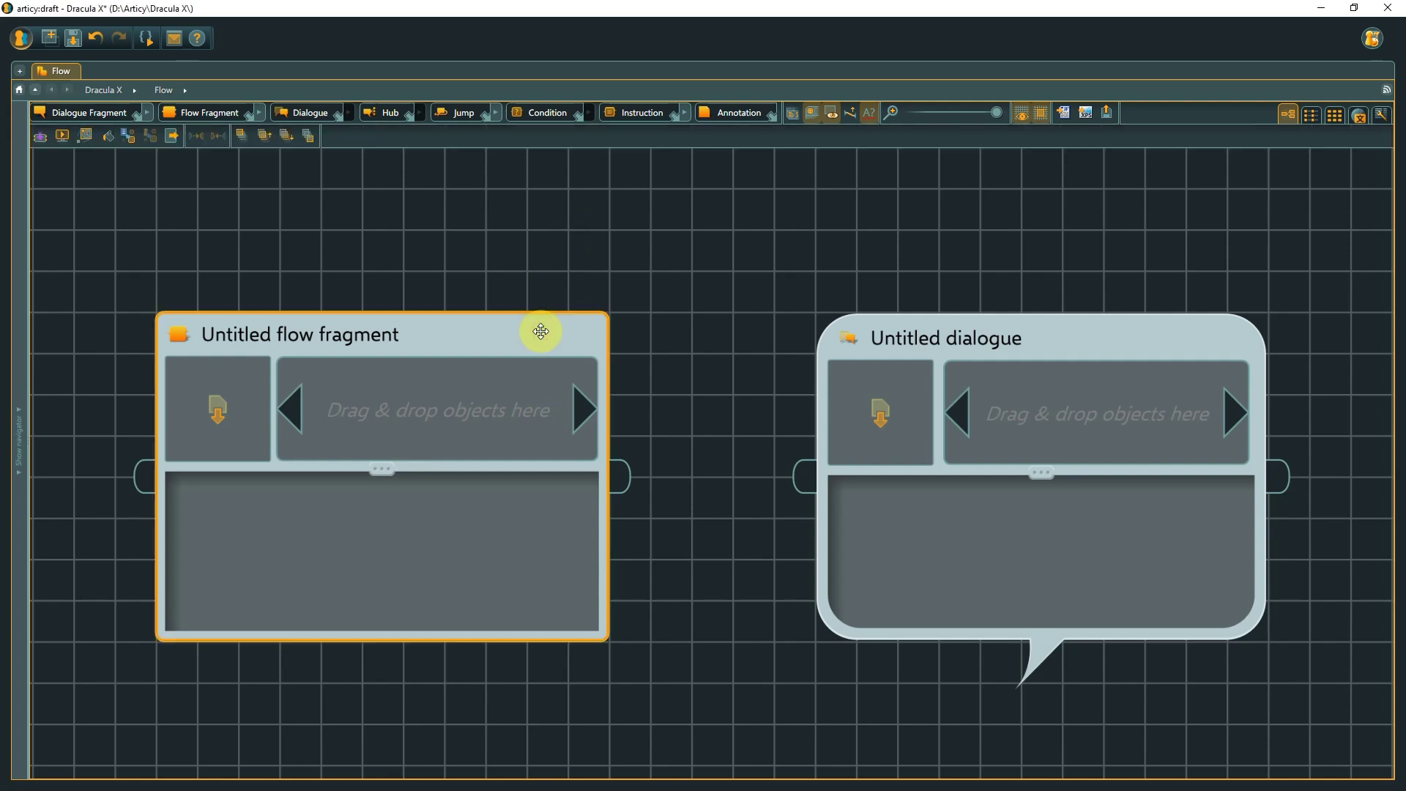
double_click(540, 331)
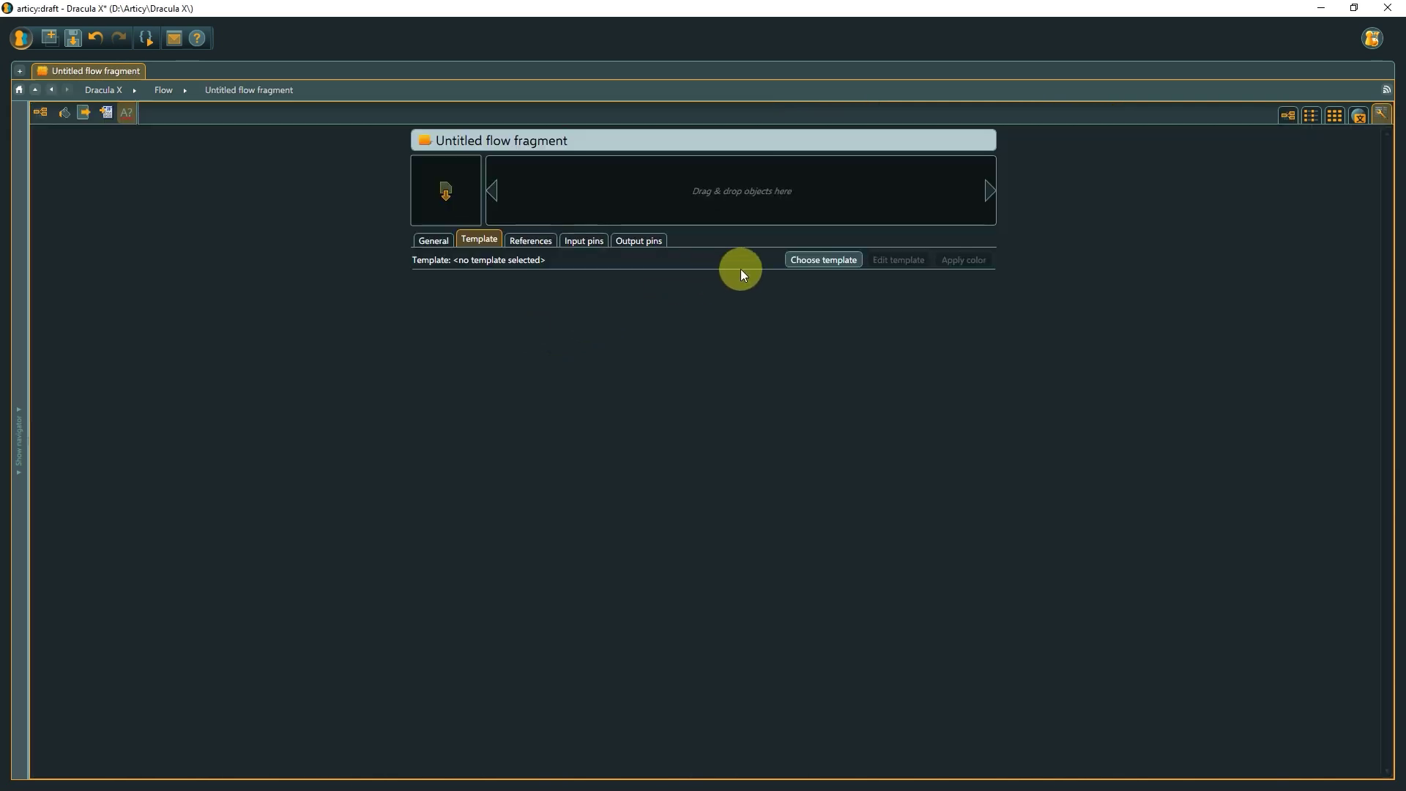
left_click(795, 260)
left_click(617, 341)
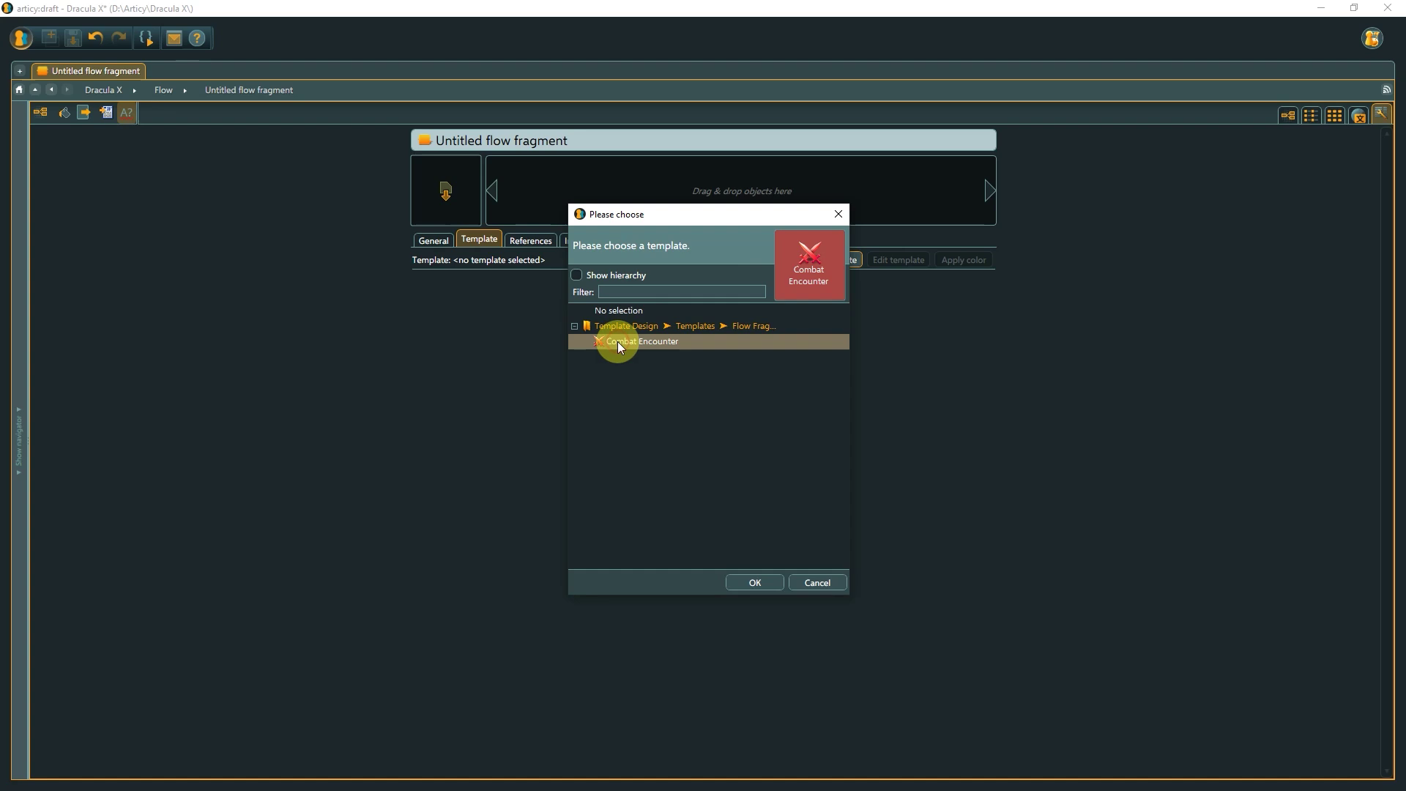
left_click(752, 584)
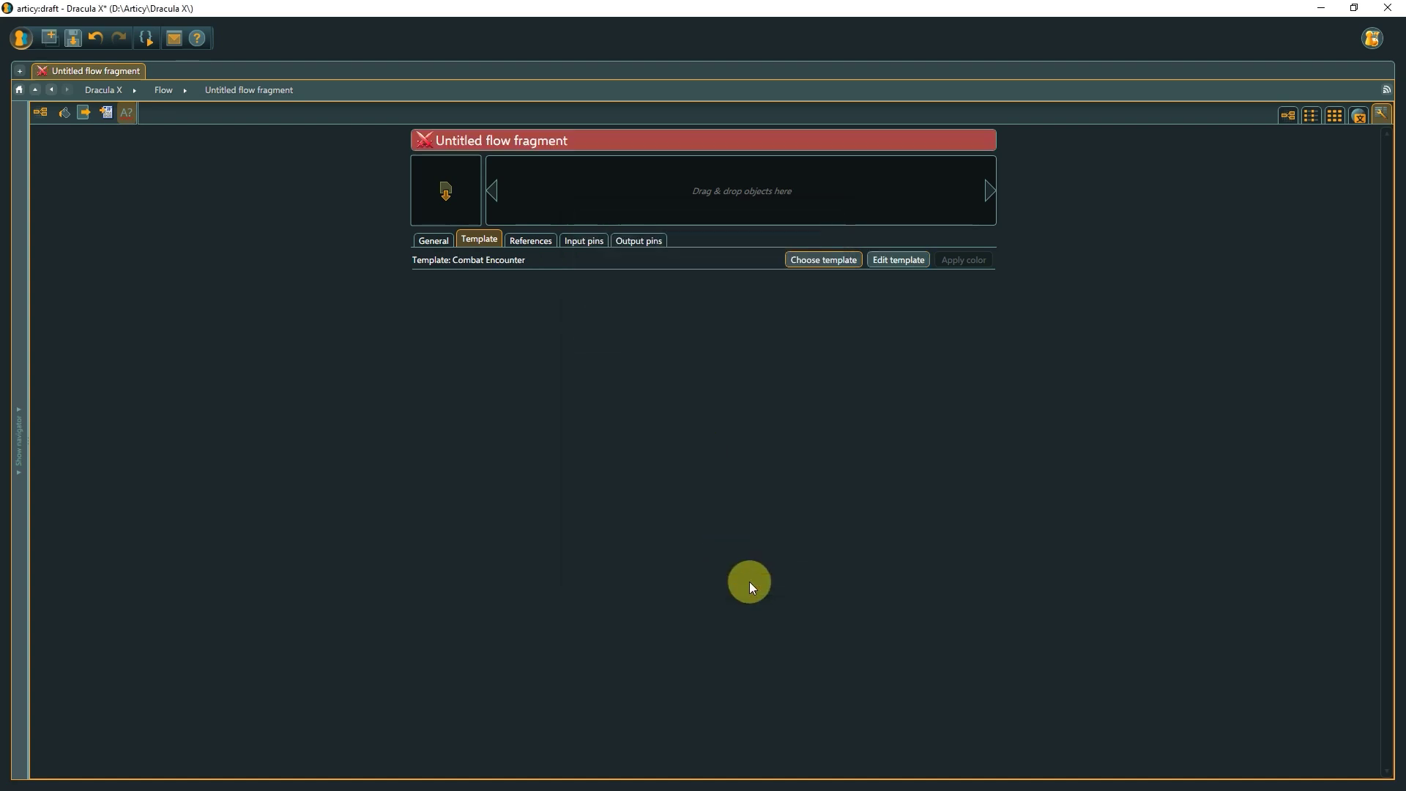
left_click(51, 89)
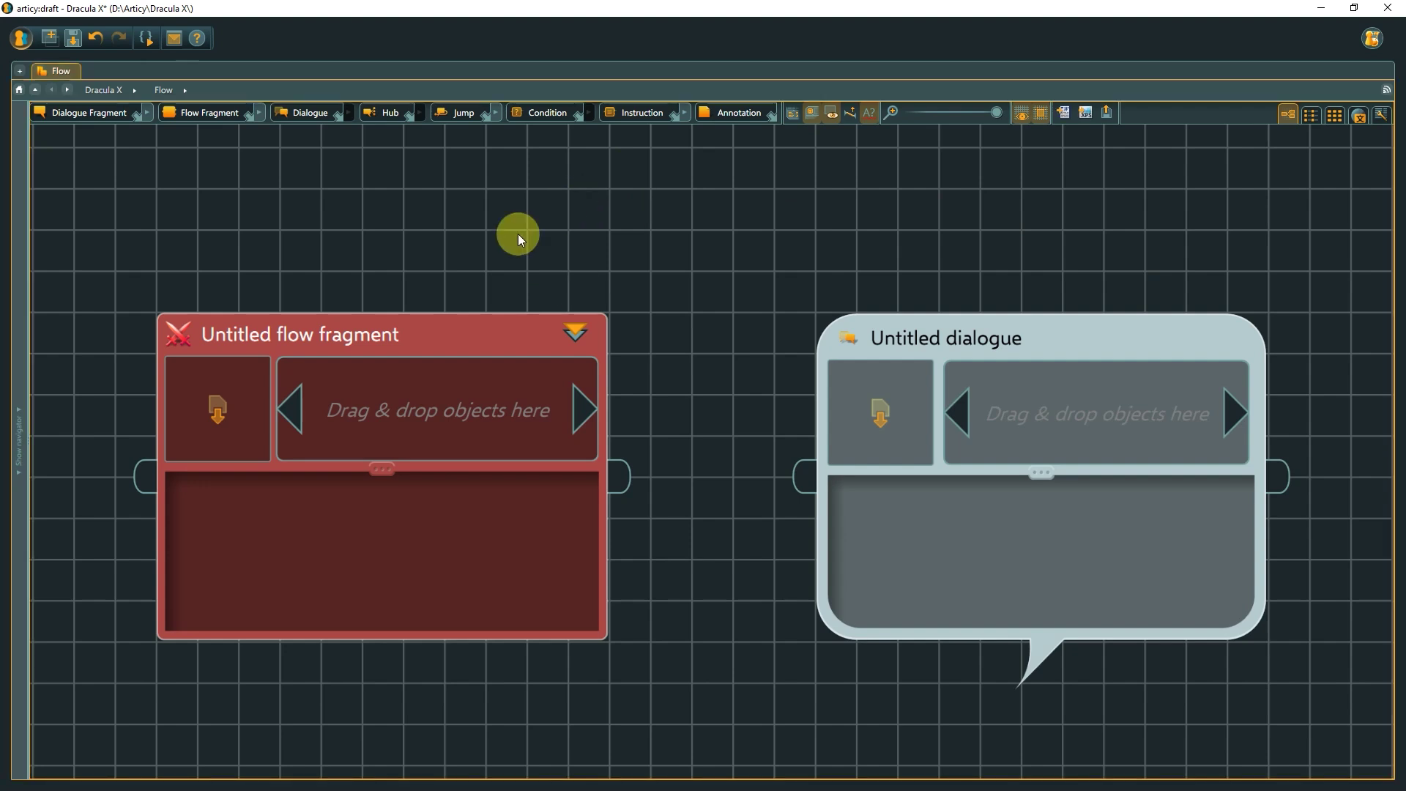
Set the flow fragment's preview image to PreviewImage_Harbor and show the project navigator
left_click(249, 376)
right_click(248, 378)
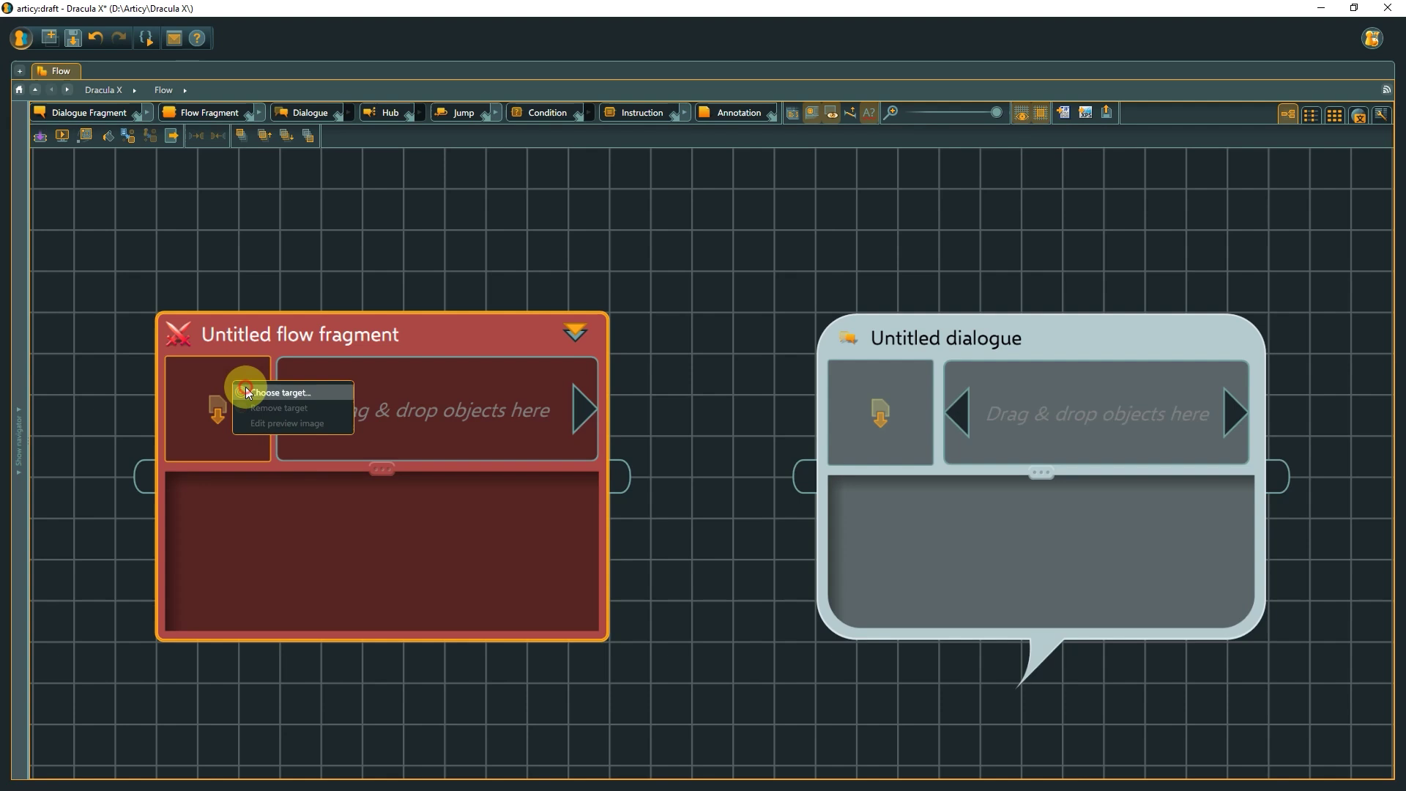
left_click(247, 393)
left_click(615, 432)
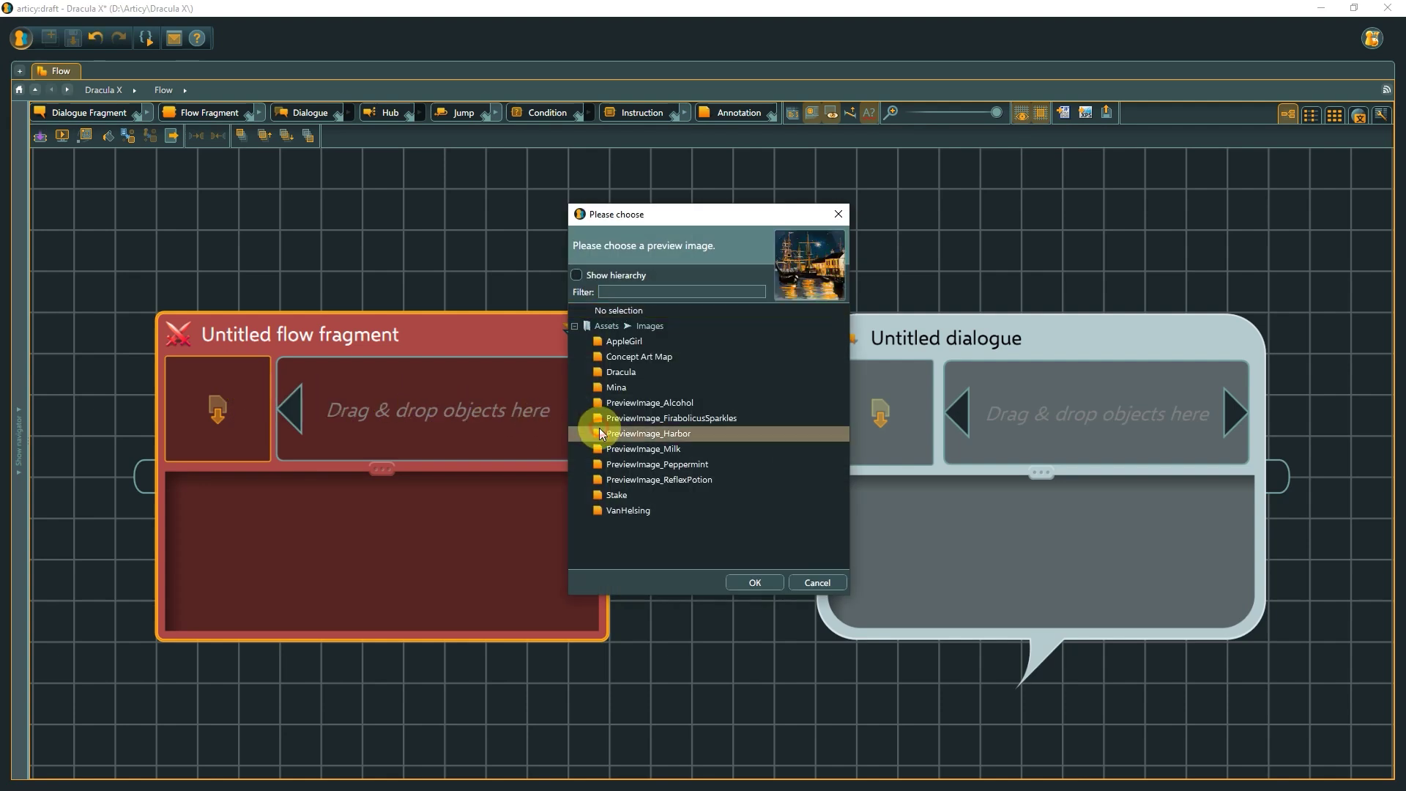
left_click(753, 581)
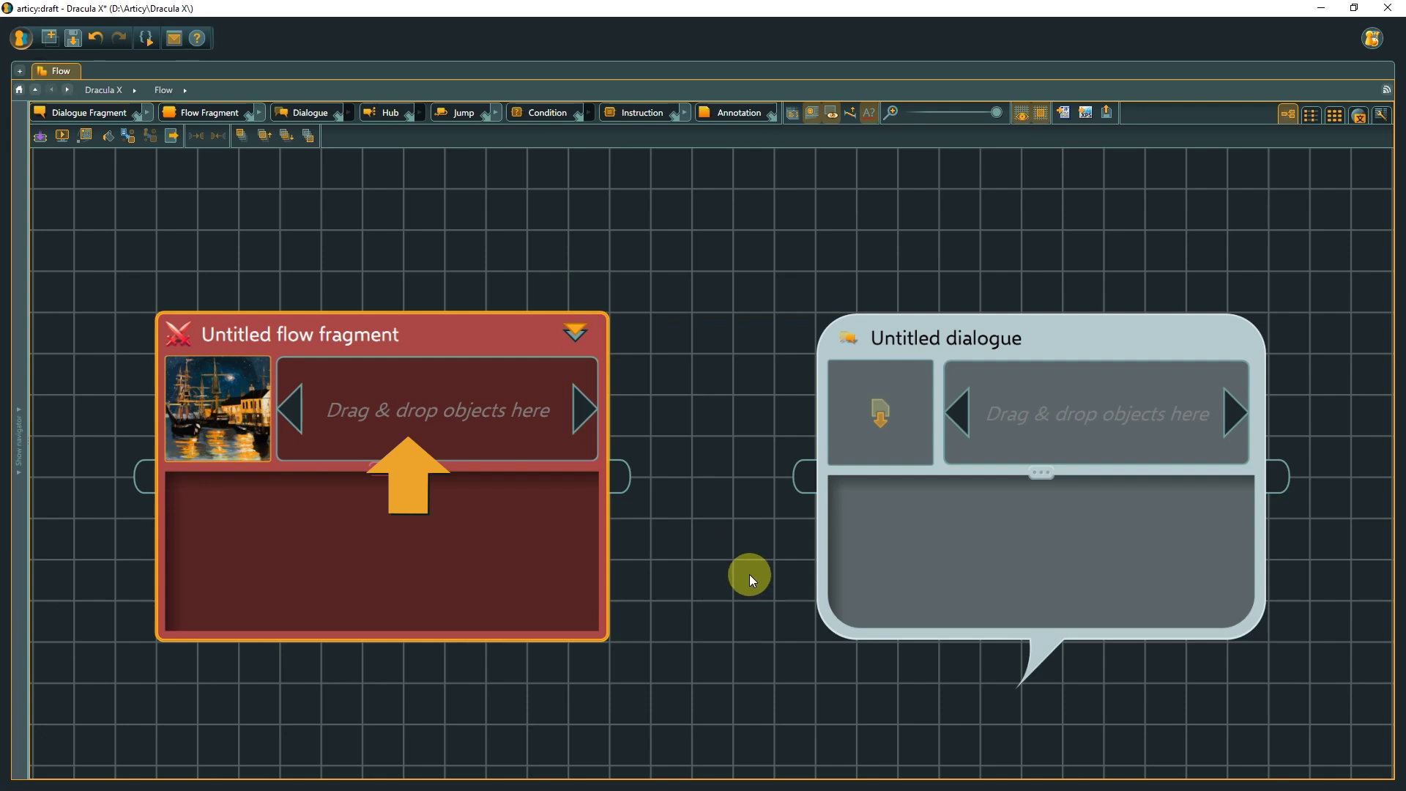
left_click_drag(28, 438, 283, 452)
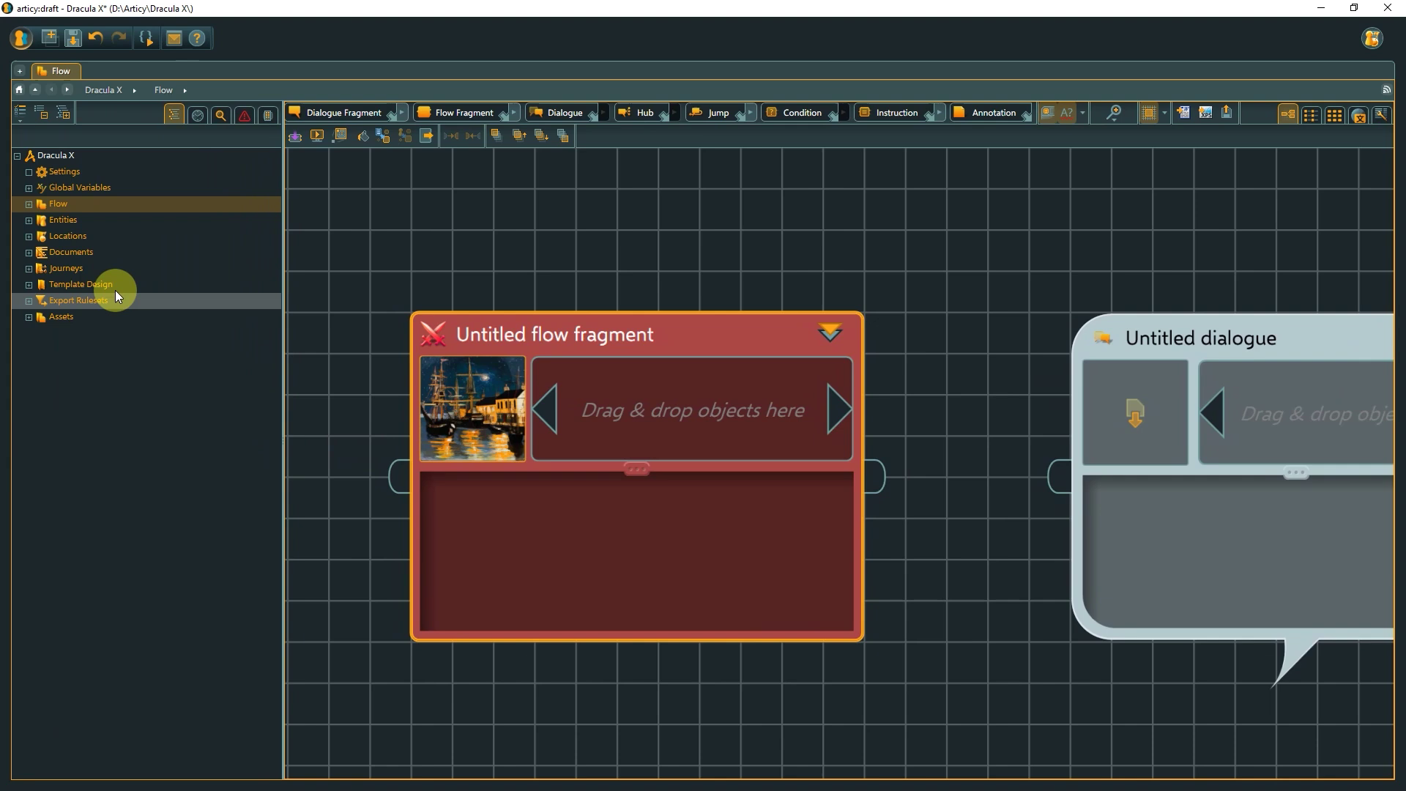
Add Mina Harker and Count Dracula from Entities > Characters to the flow fragment
left_click(29, 220)
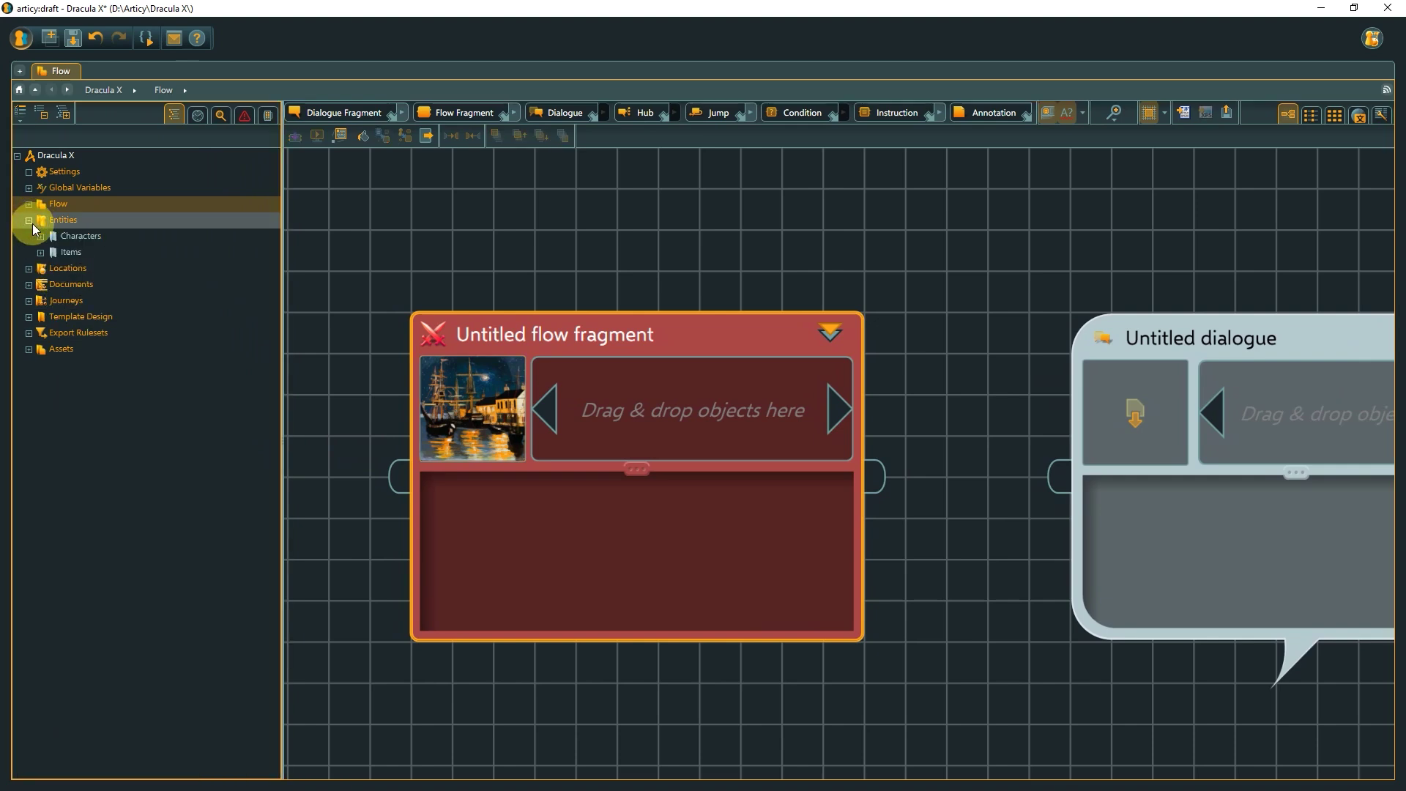
left_click(41, 236)
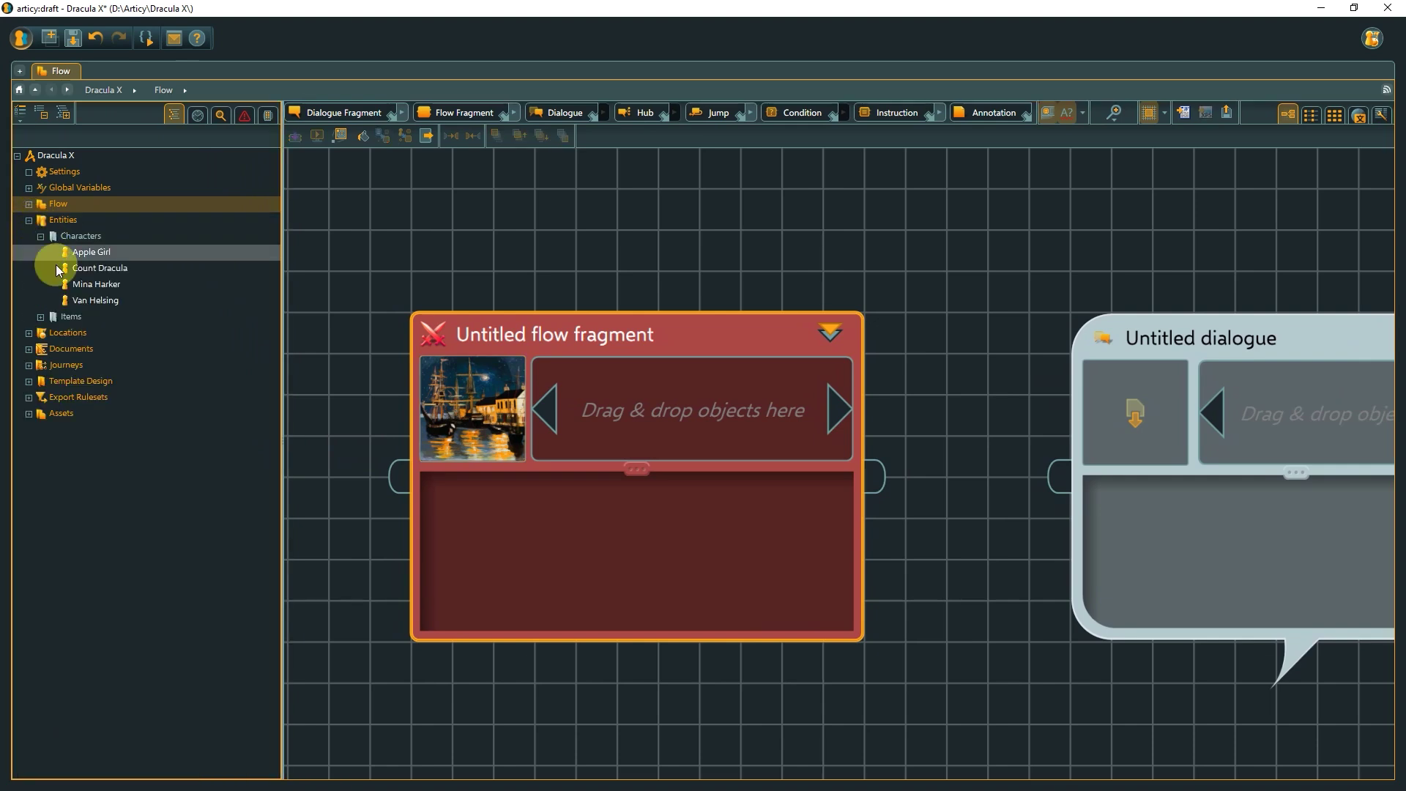
left_click_drag(64, 283, 587, 403)
left_click_drag(120, 268, 662, 404)
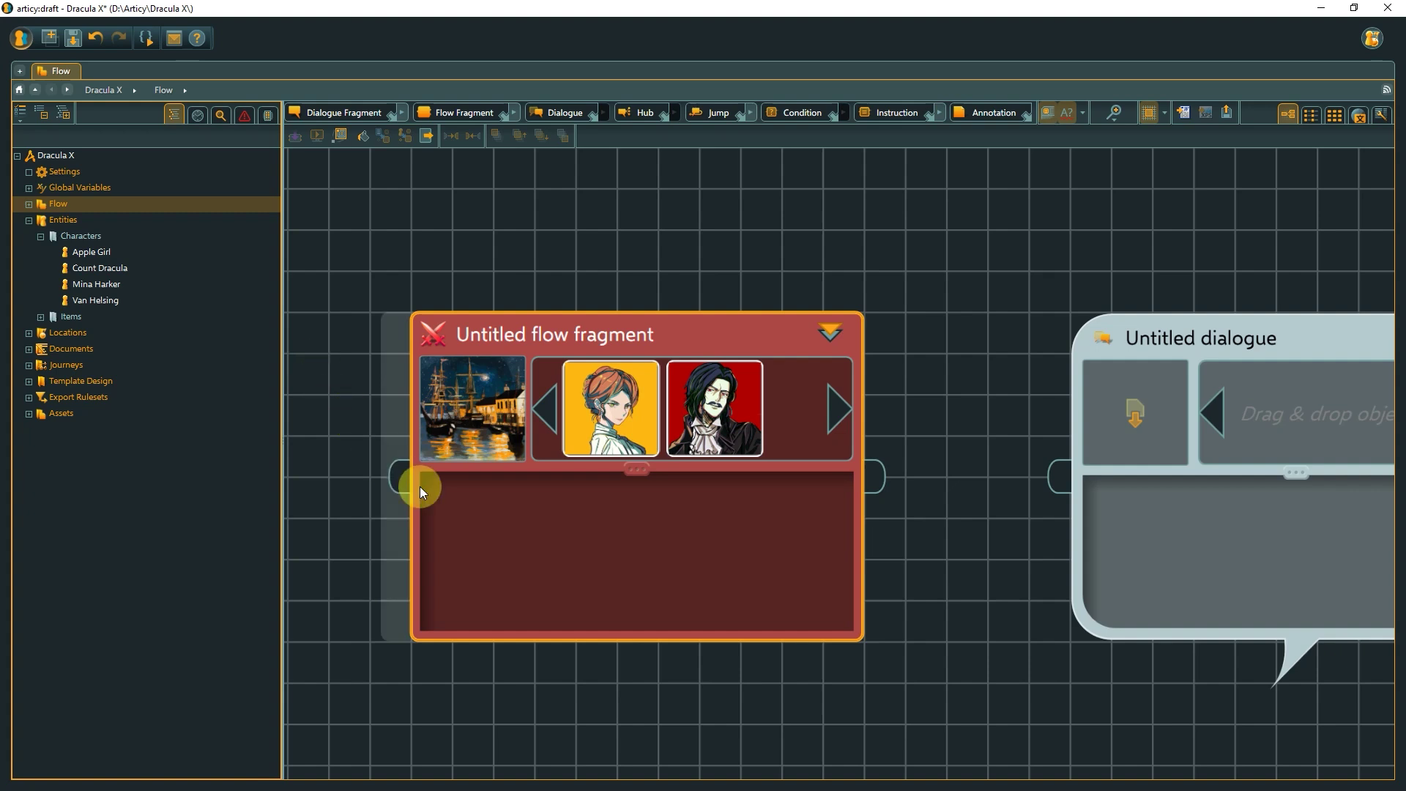
Enter the fragment text 'Final confrontation in the London harbor'
left_click(440, 500)
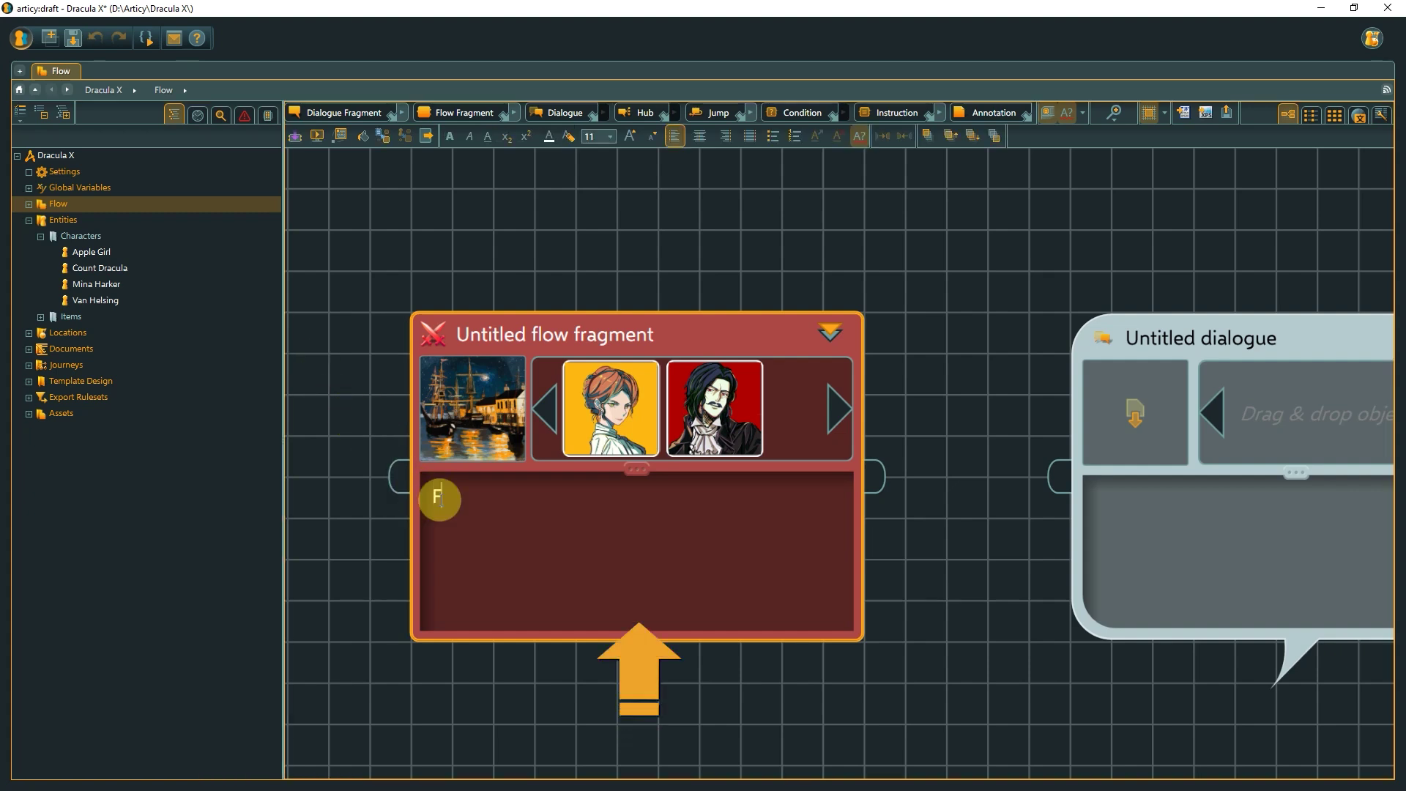
type("Final confrontation in the London harb")
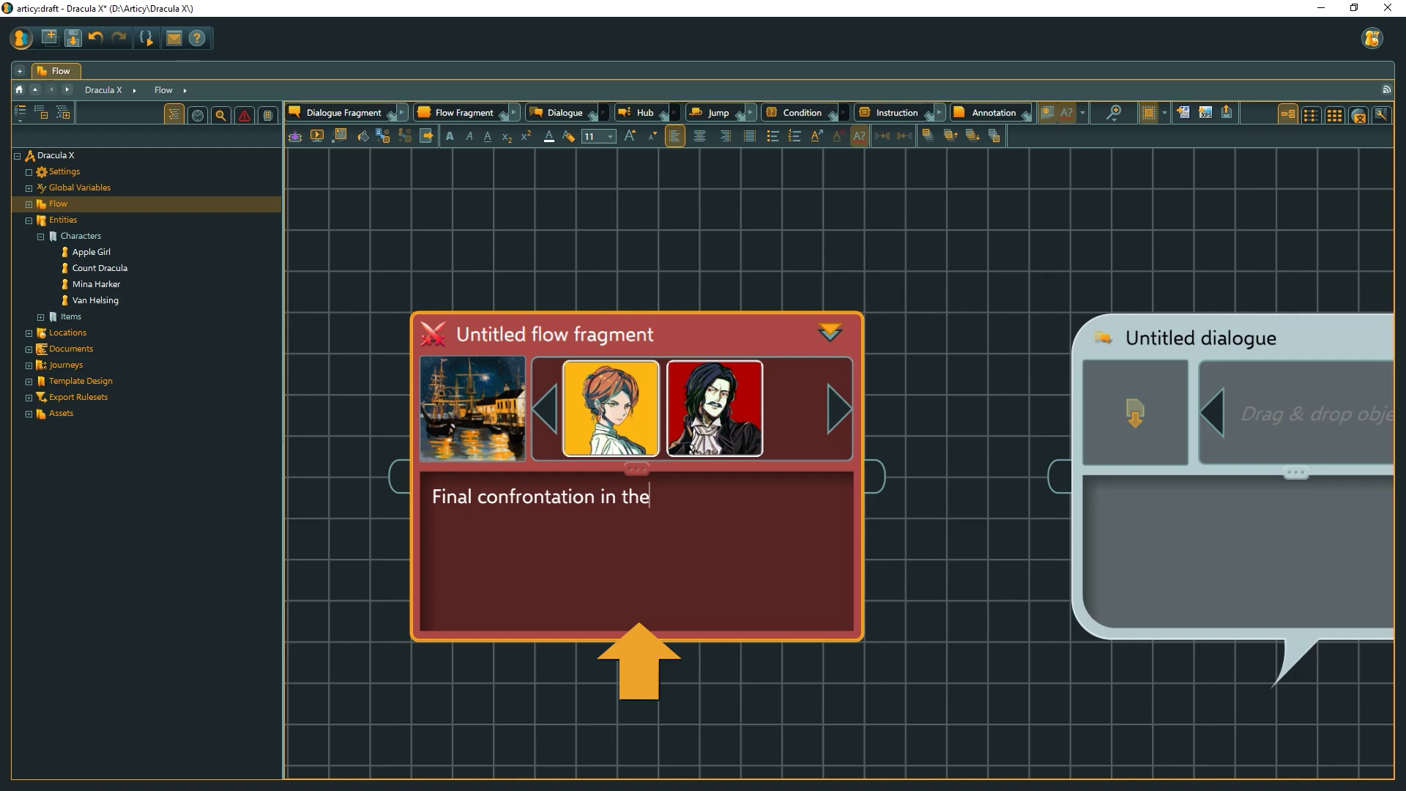
type("or")
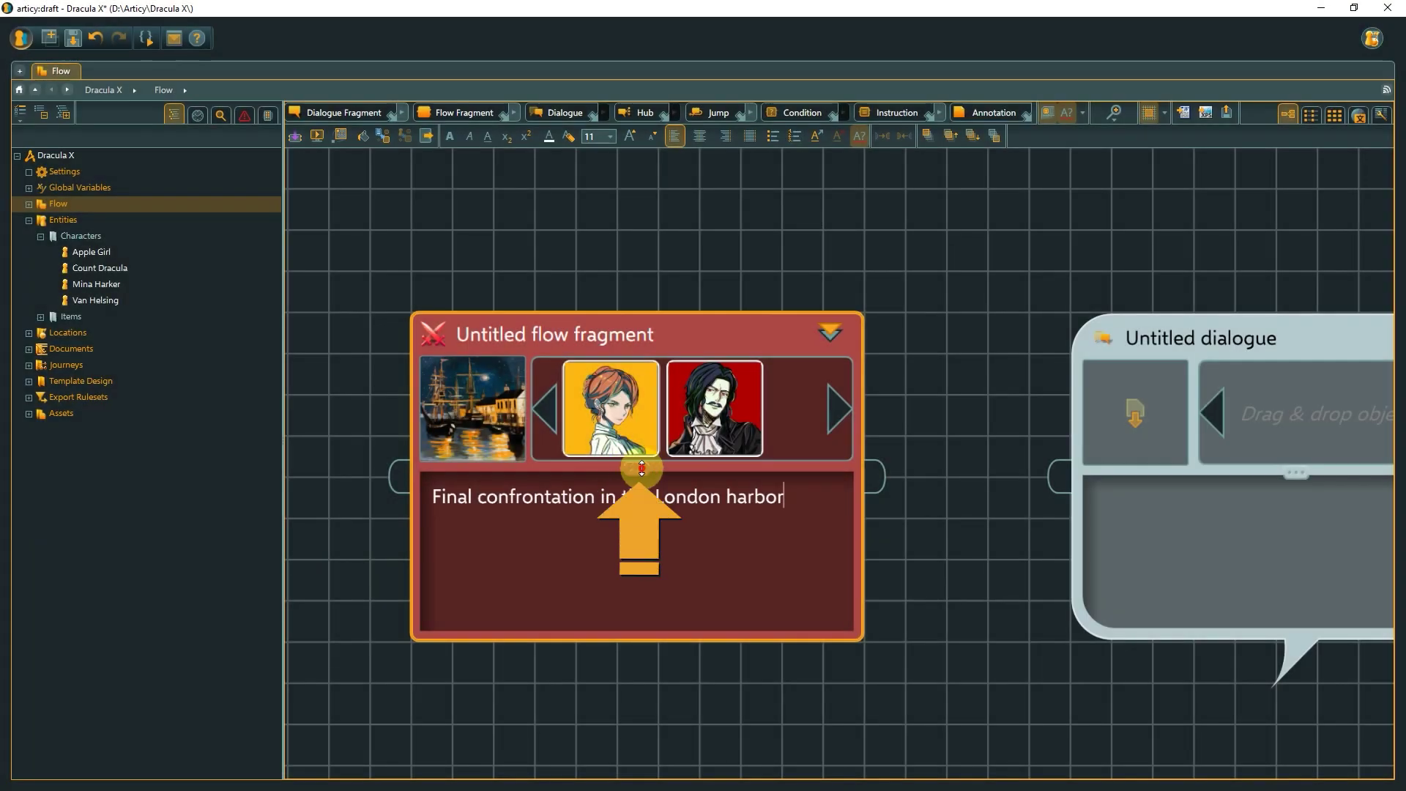
left_click(642, 468)
Drag the fragment's splitter down to enlarge its picture and character area
mouse_move(643, 468)
left_mouse_down()
mouse_move(628, 640)
mouse_move(637, 353)
mouse_move(659, 355)
mouse_move(628, 354)
mouse_move(635, 485)
left_mouse_up()
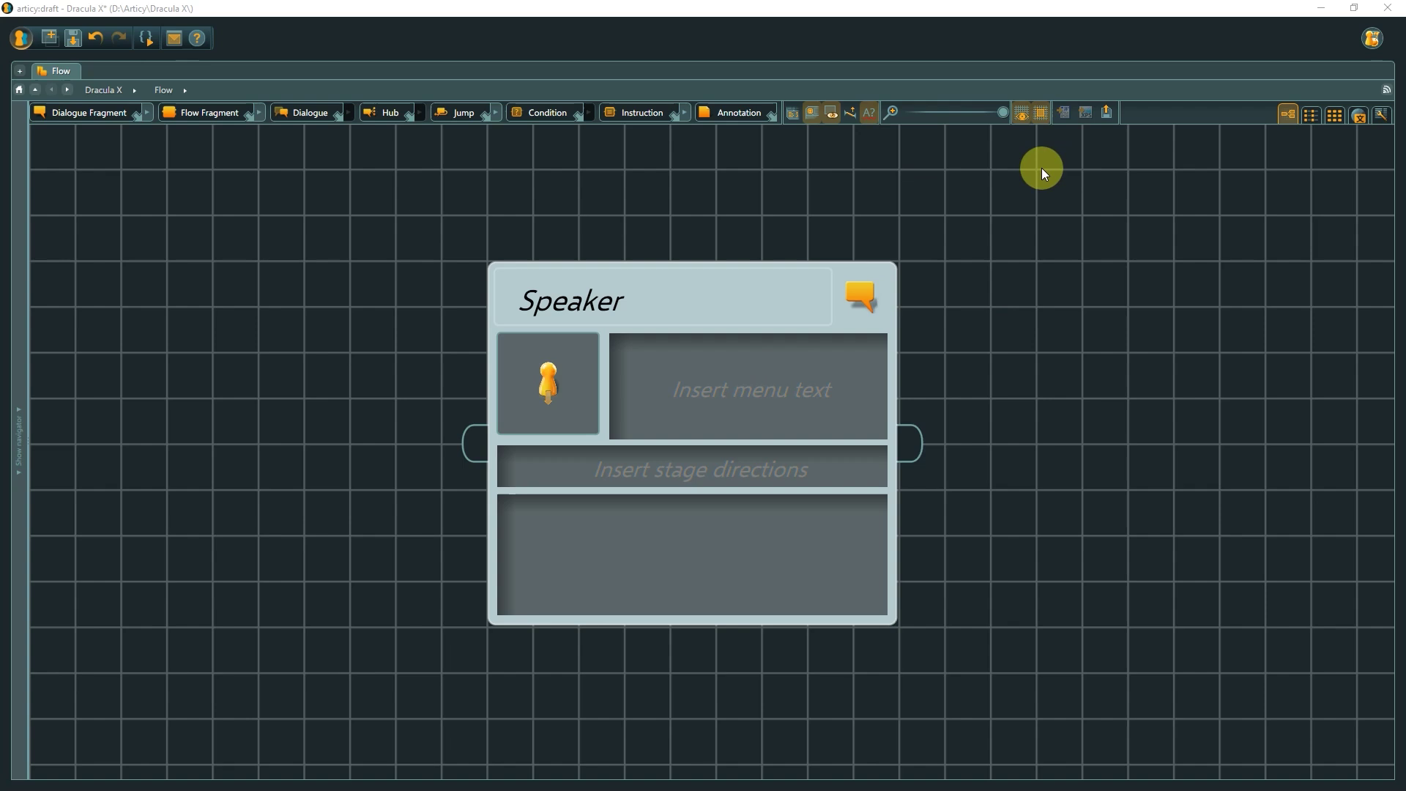
Make Mina Harker the dialogue fragment's speaker with menu text 'Why did you come to London?'
left_click(684, 305)
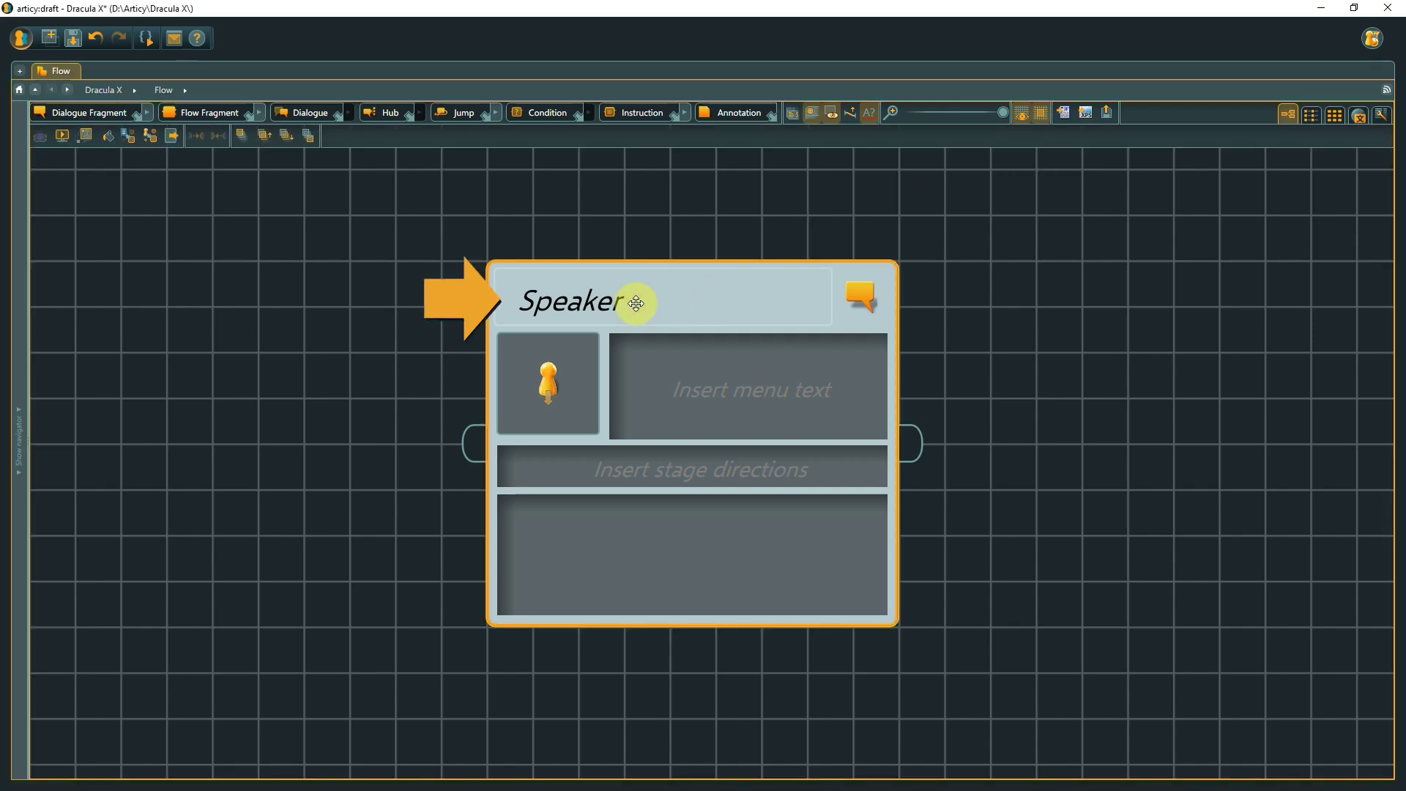
left_click(593, 299)
type("mi")
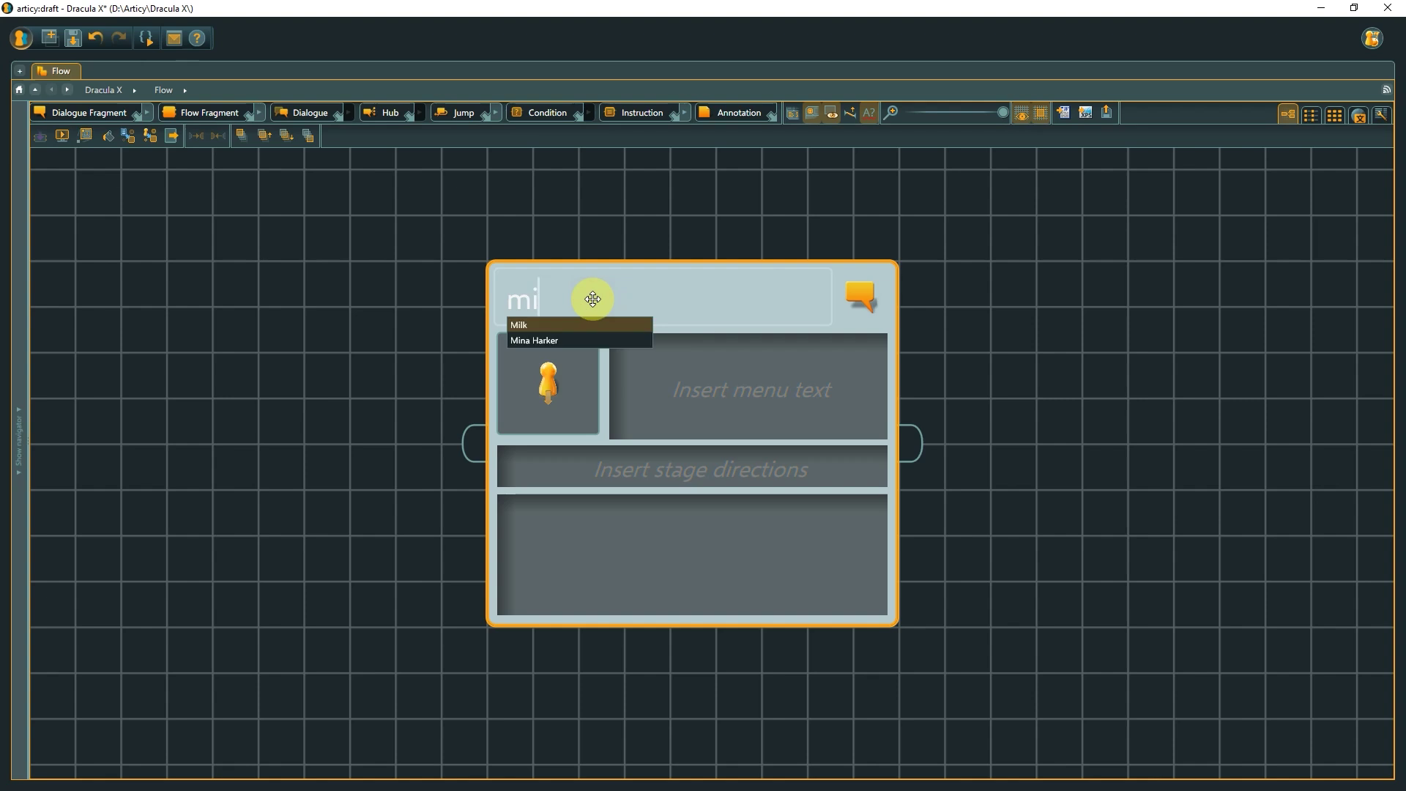
key("Down")
key("Return")
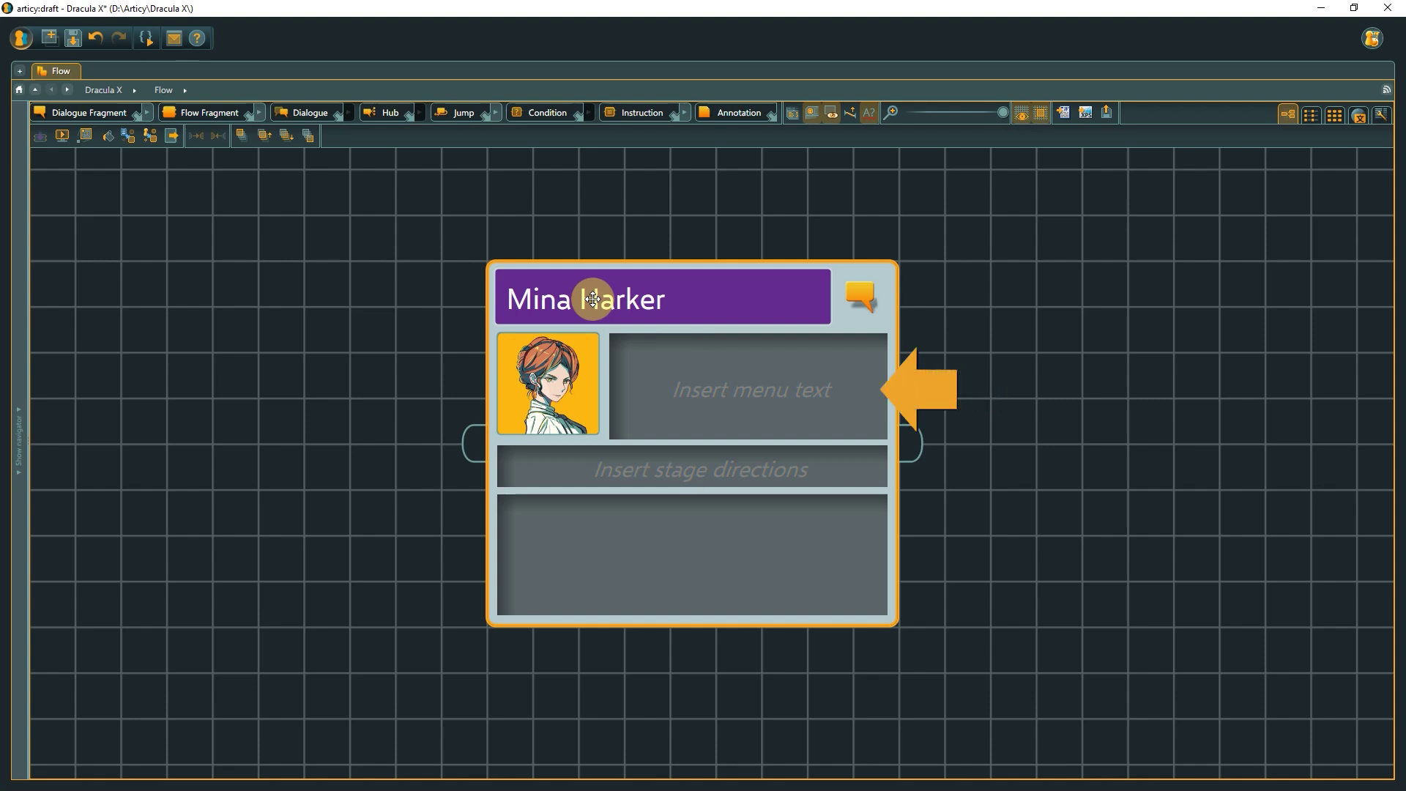
left_click(627, 349)
type("Why did")
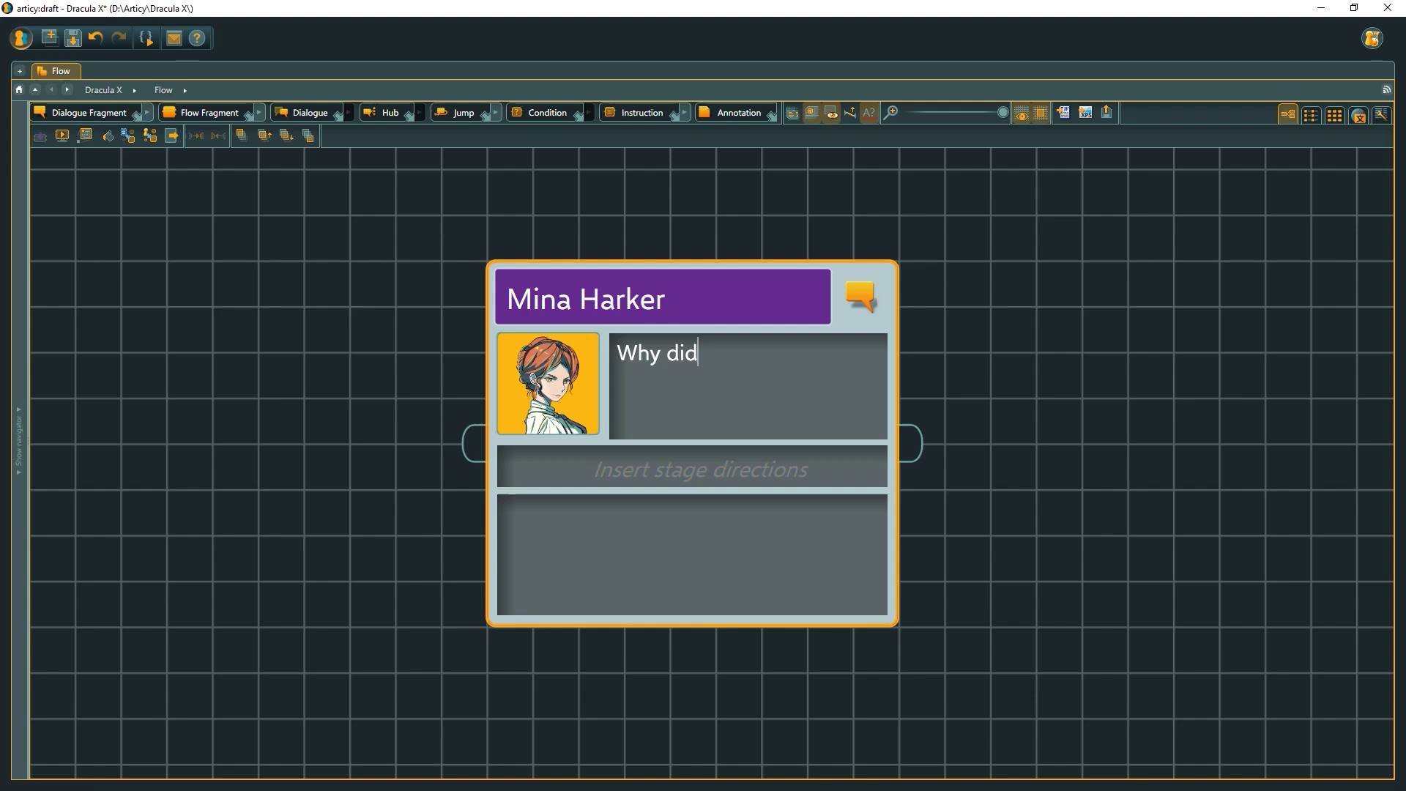
type(" you come to L")
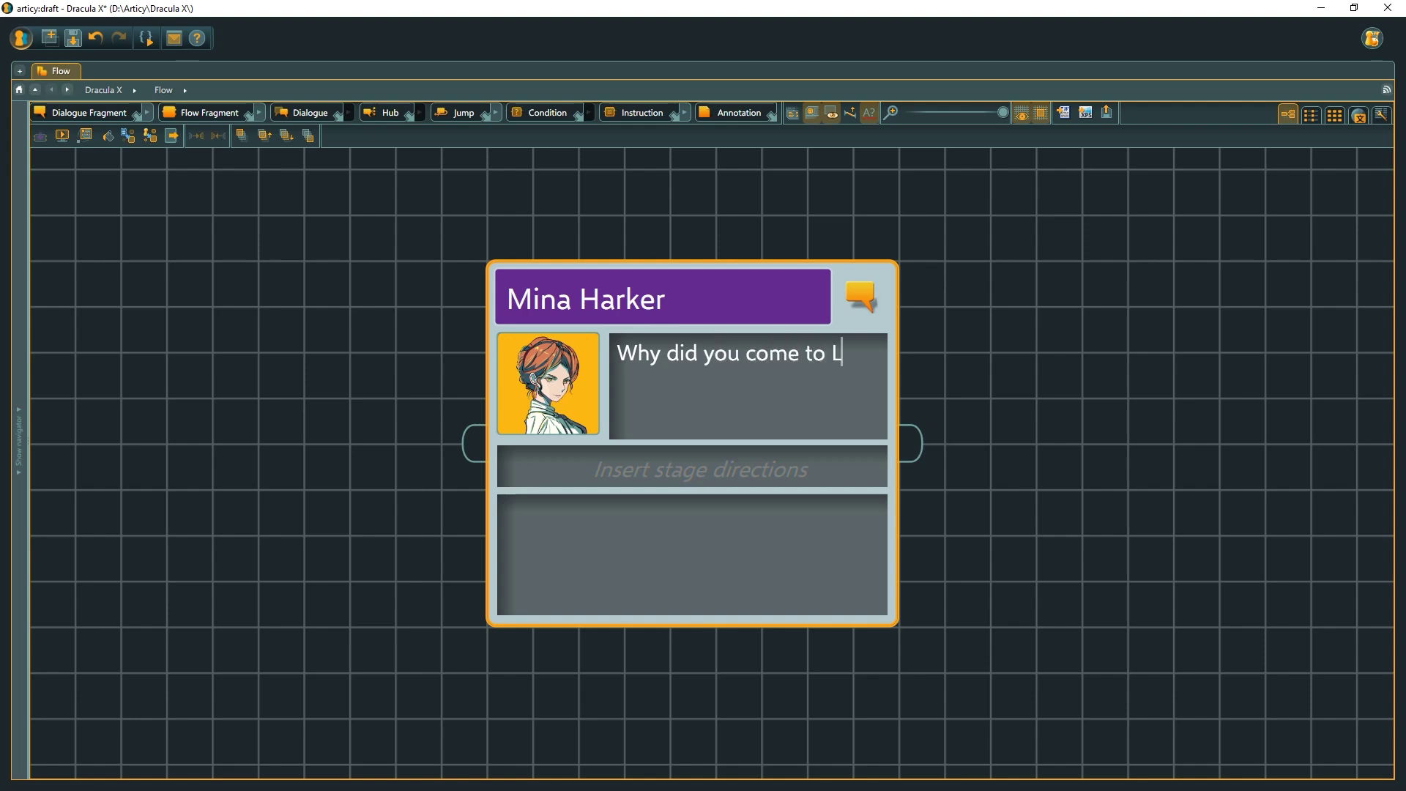
type("ondon?")
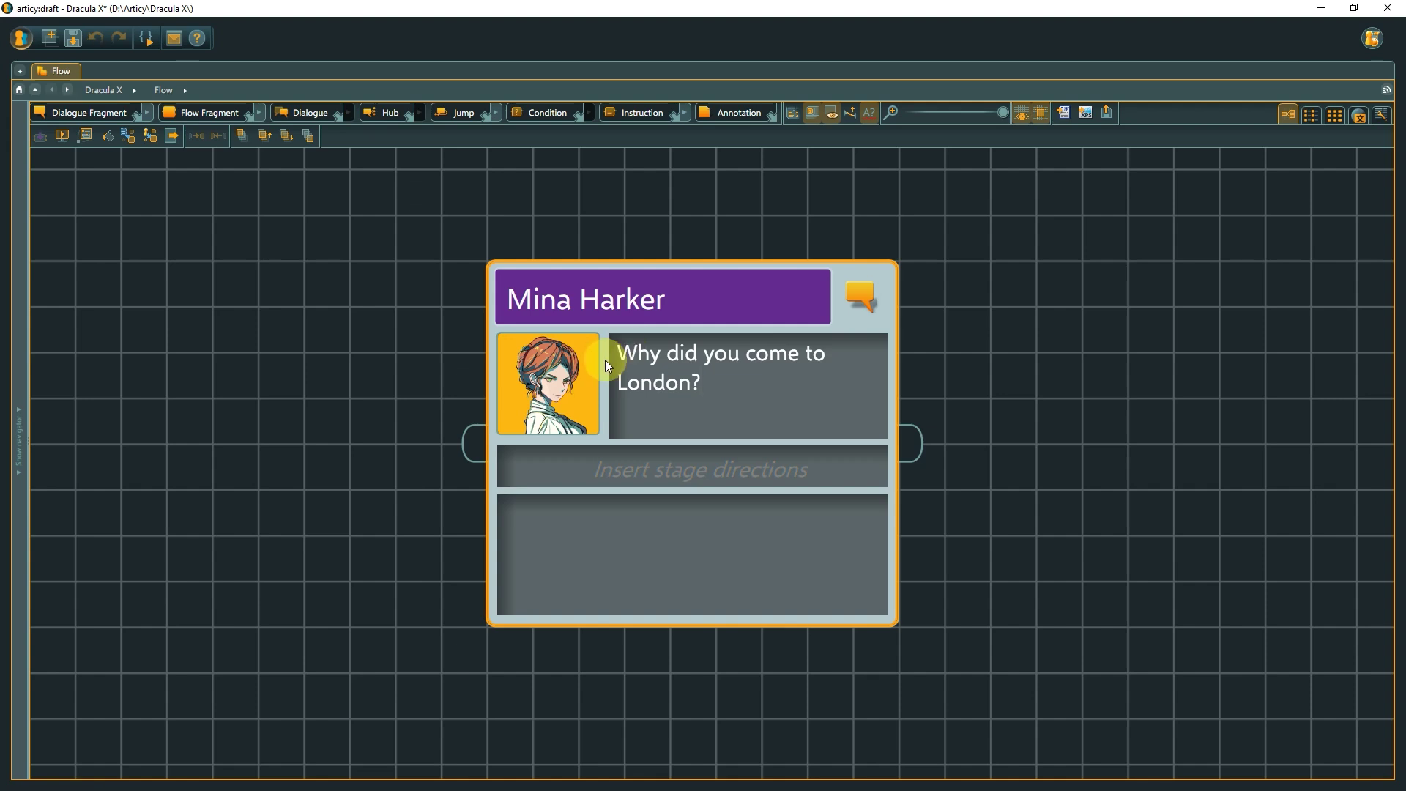
Set stage directions to 'inquisitive' and paste Mina's full spoken line into the text field
left_click(513, 473)
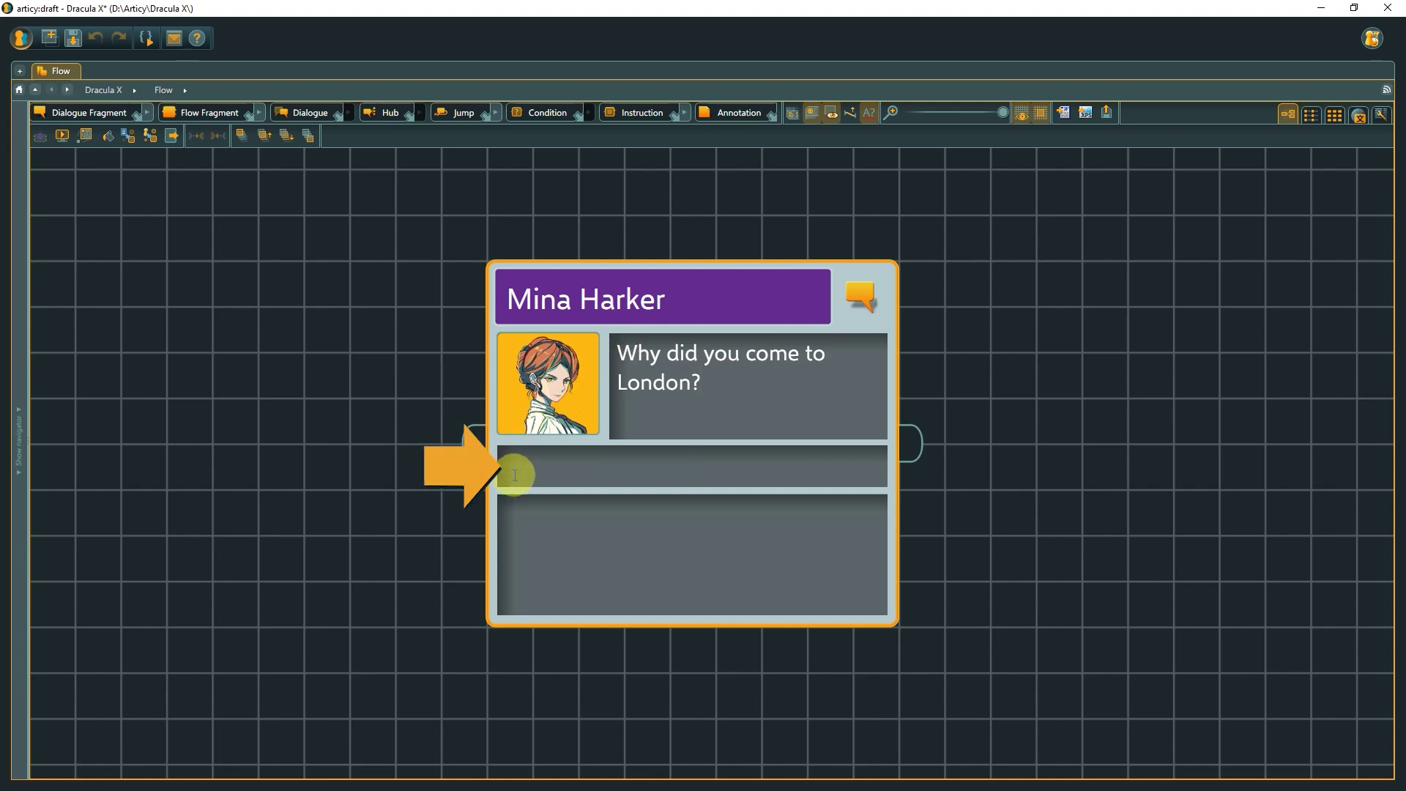
type("inqui")
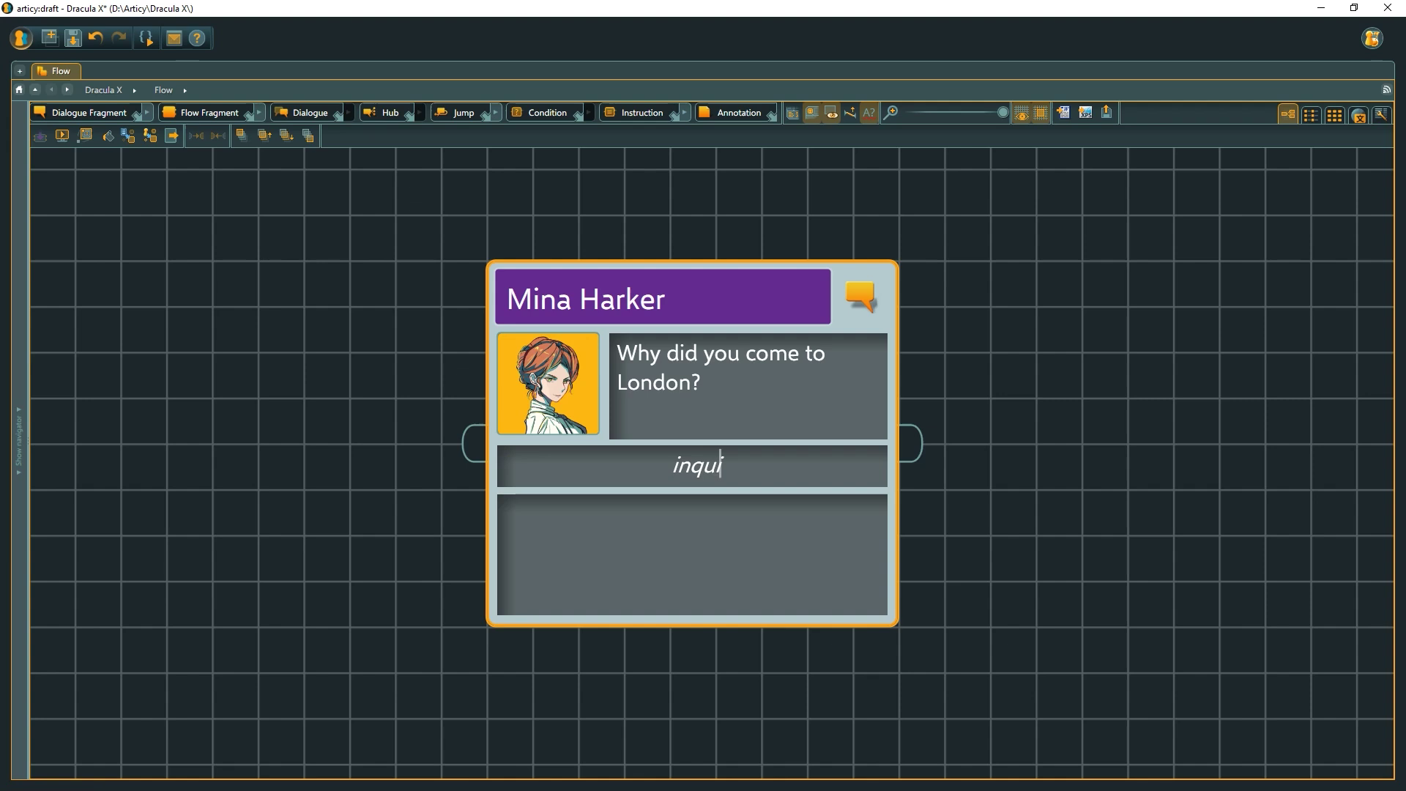
type("sitive")
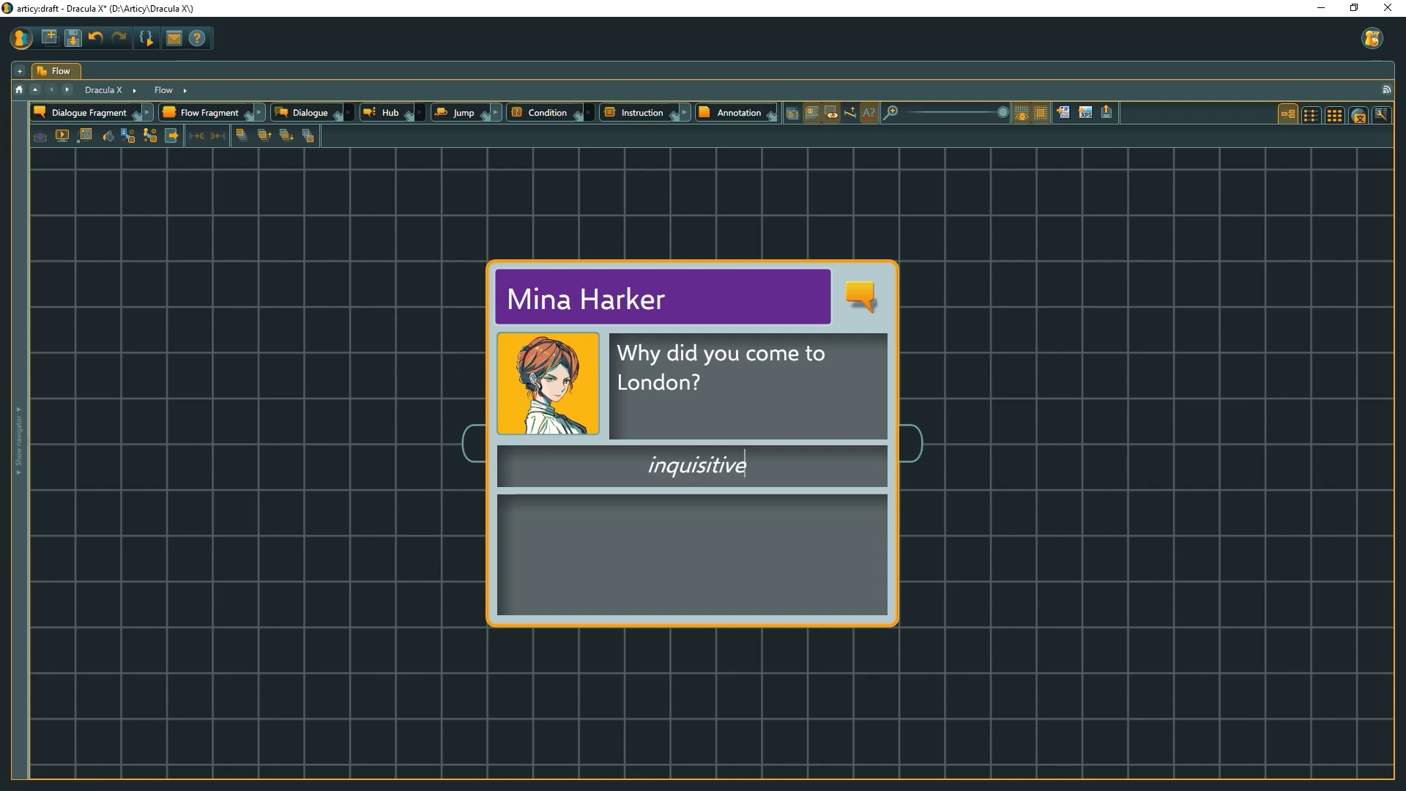
key("Tab")
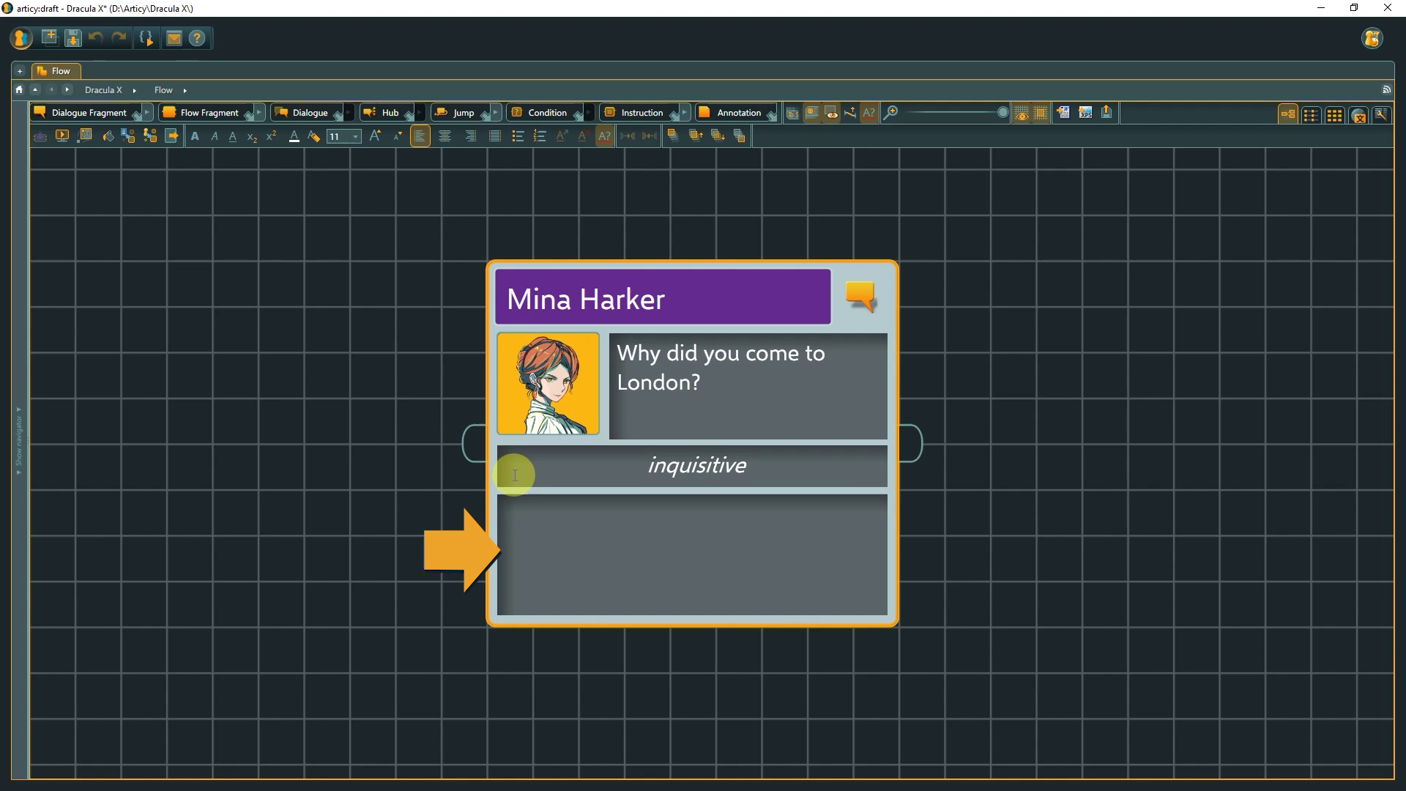
type("Why did you come to London of all places? What do you expect to find here?")
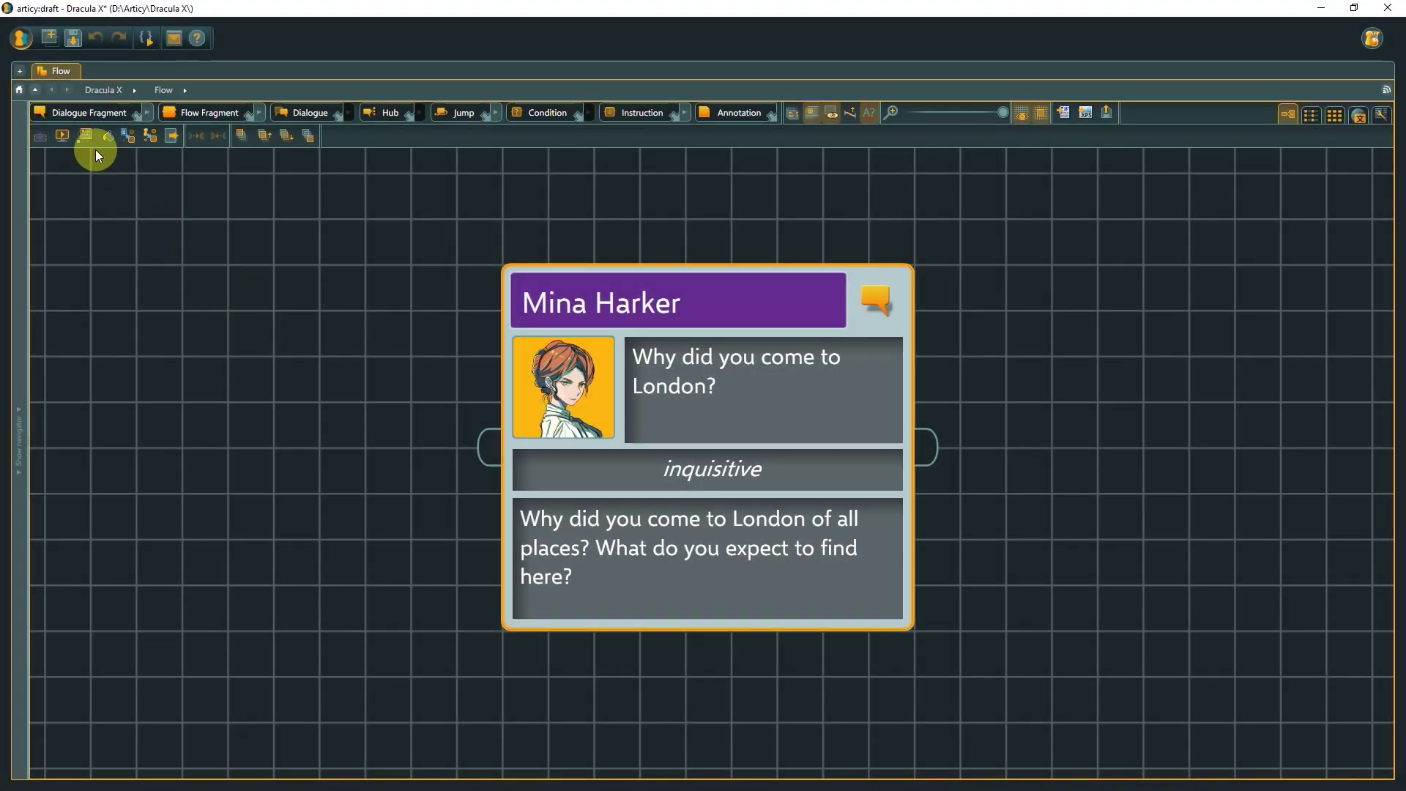
Apply the DialogueLine template to Mina Harker's dialogue fragment
left_click(83, 135)
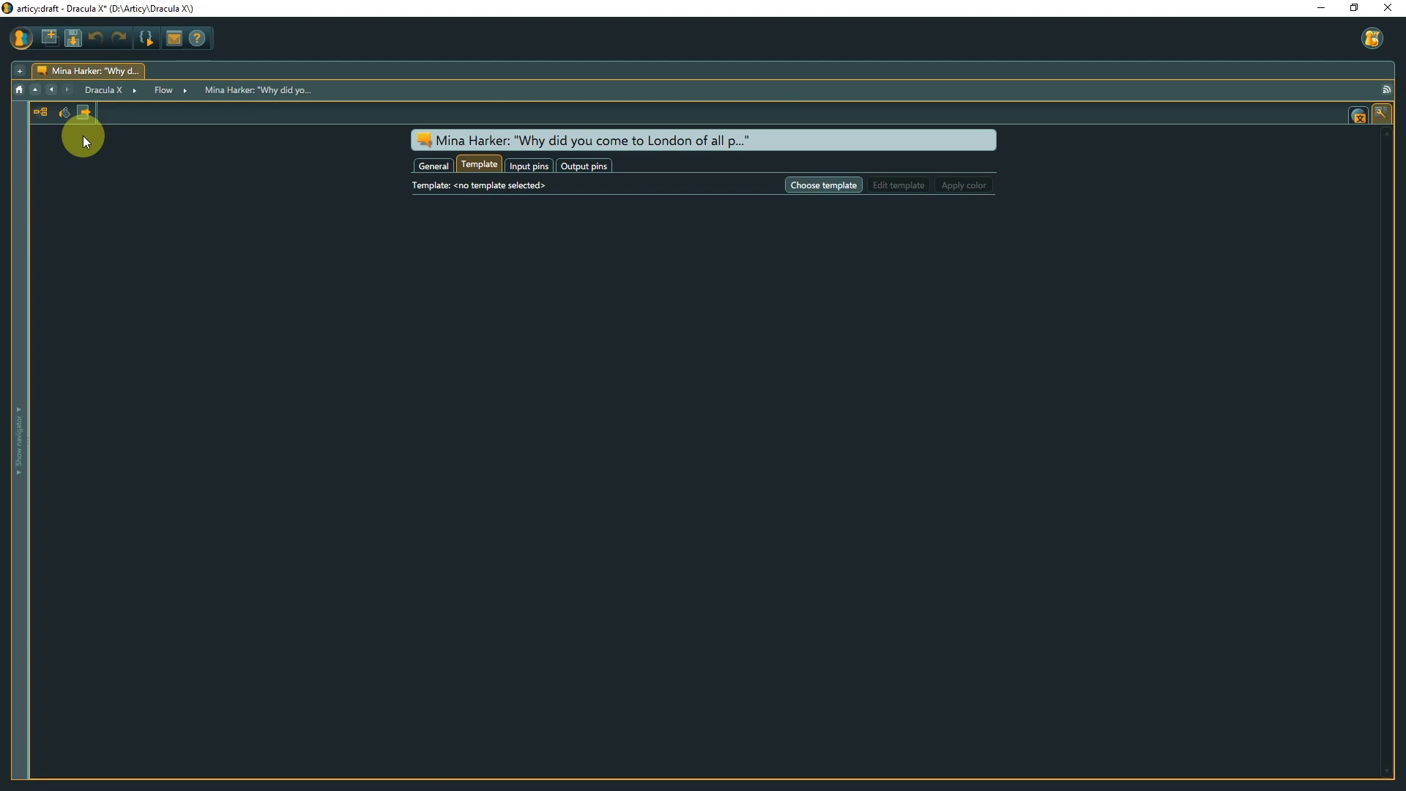
left_click(801, 187)
left_click(645, 341)
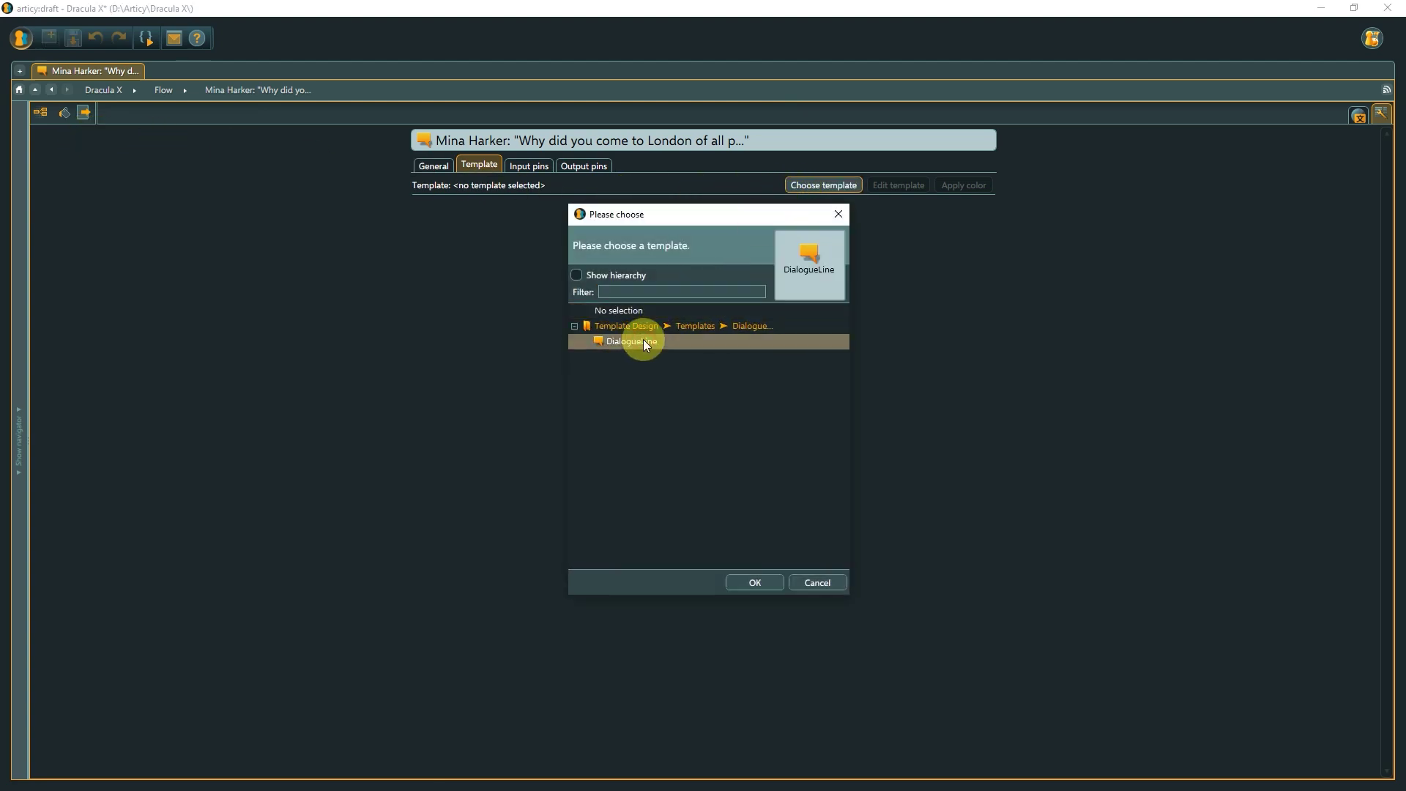
left_click(775, 583)
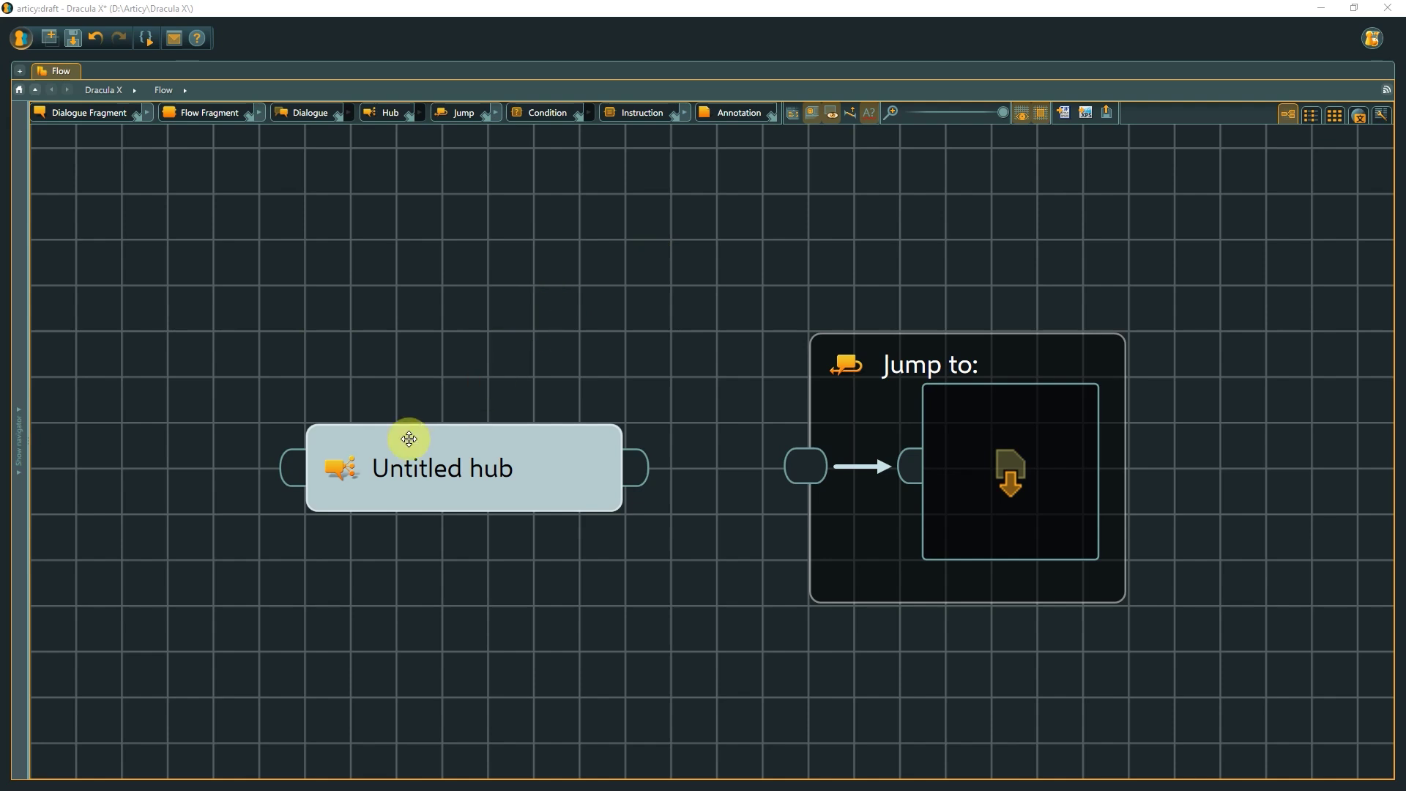
Rename the hub to 'Questions', check its template settings, and return to the flow
left_click(373, 468)
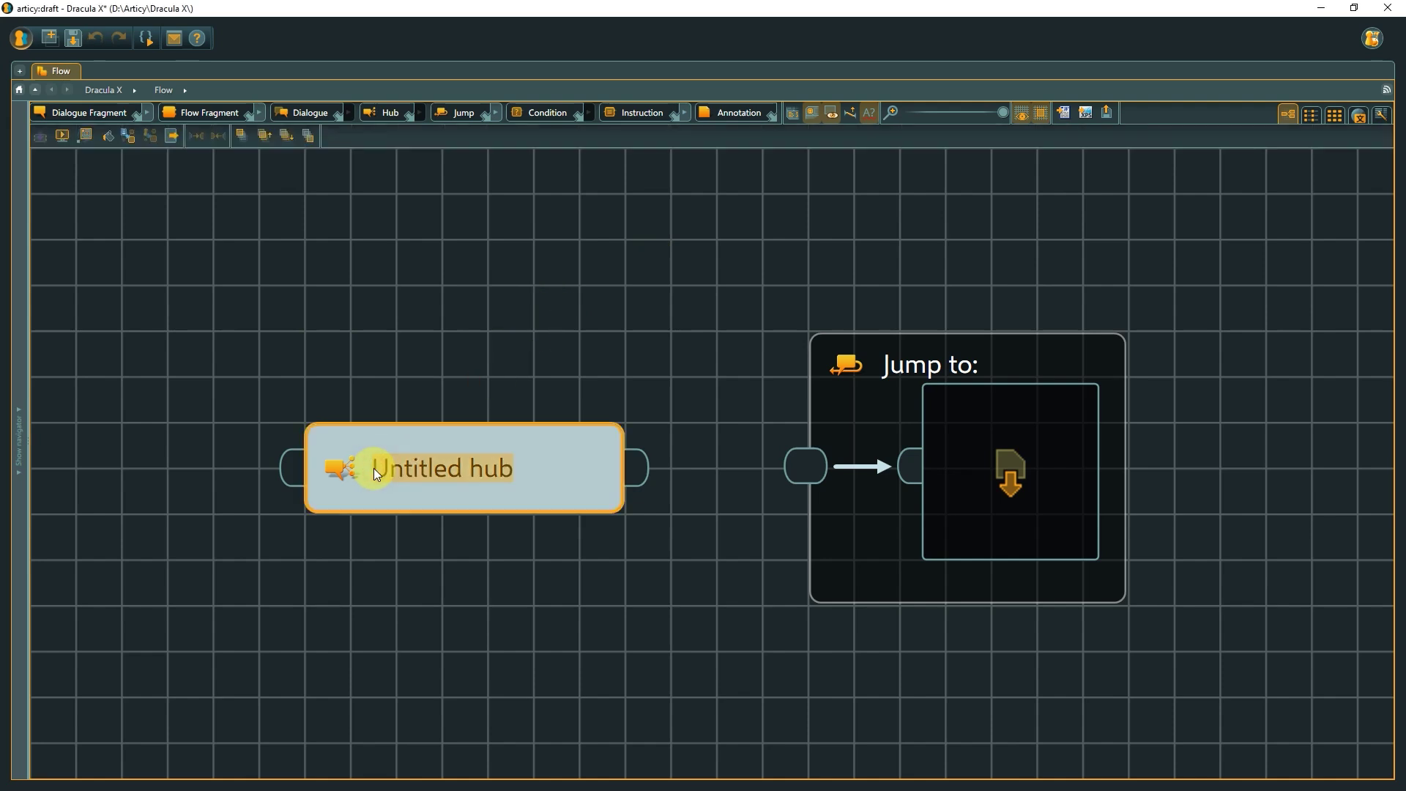
type("Questions")
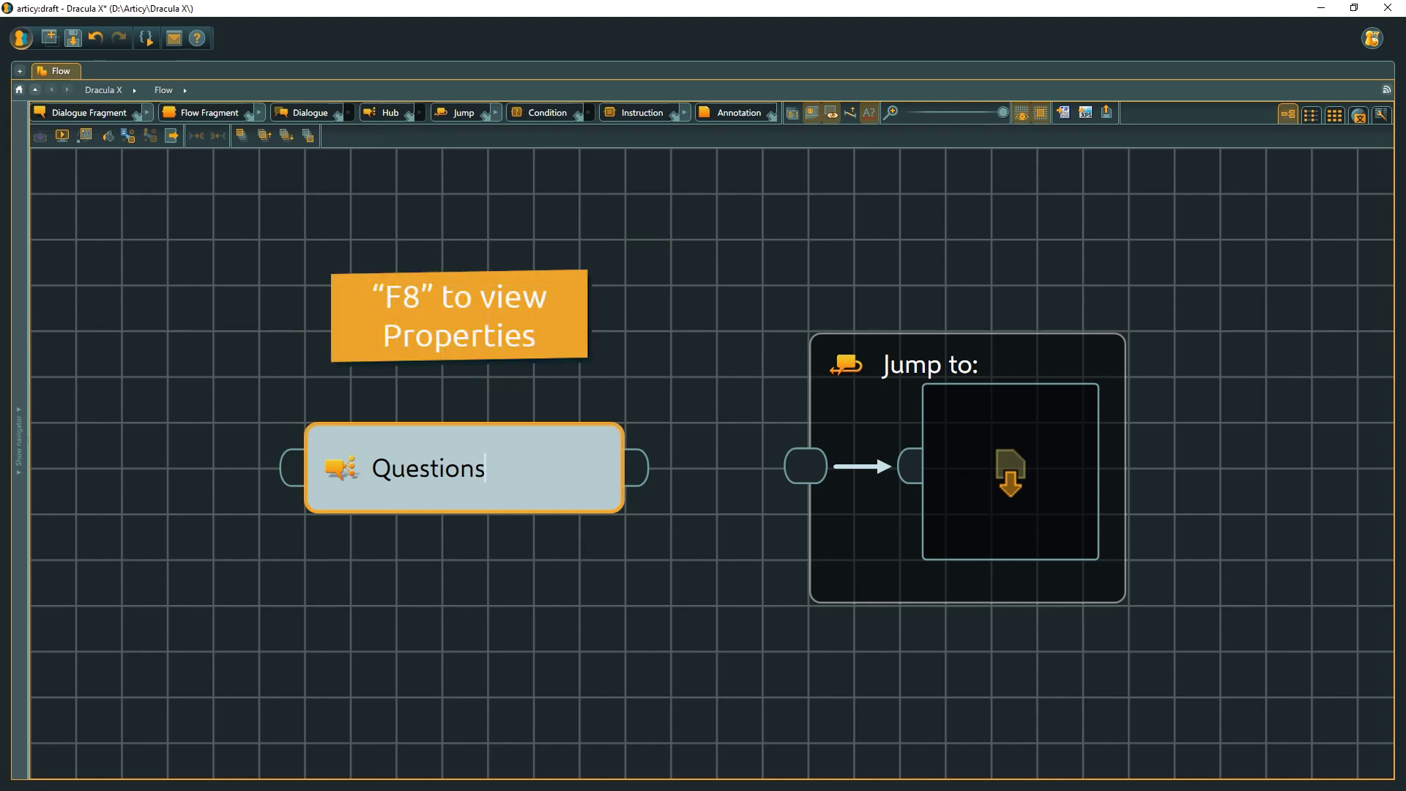
key("F8")
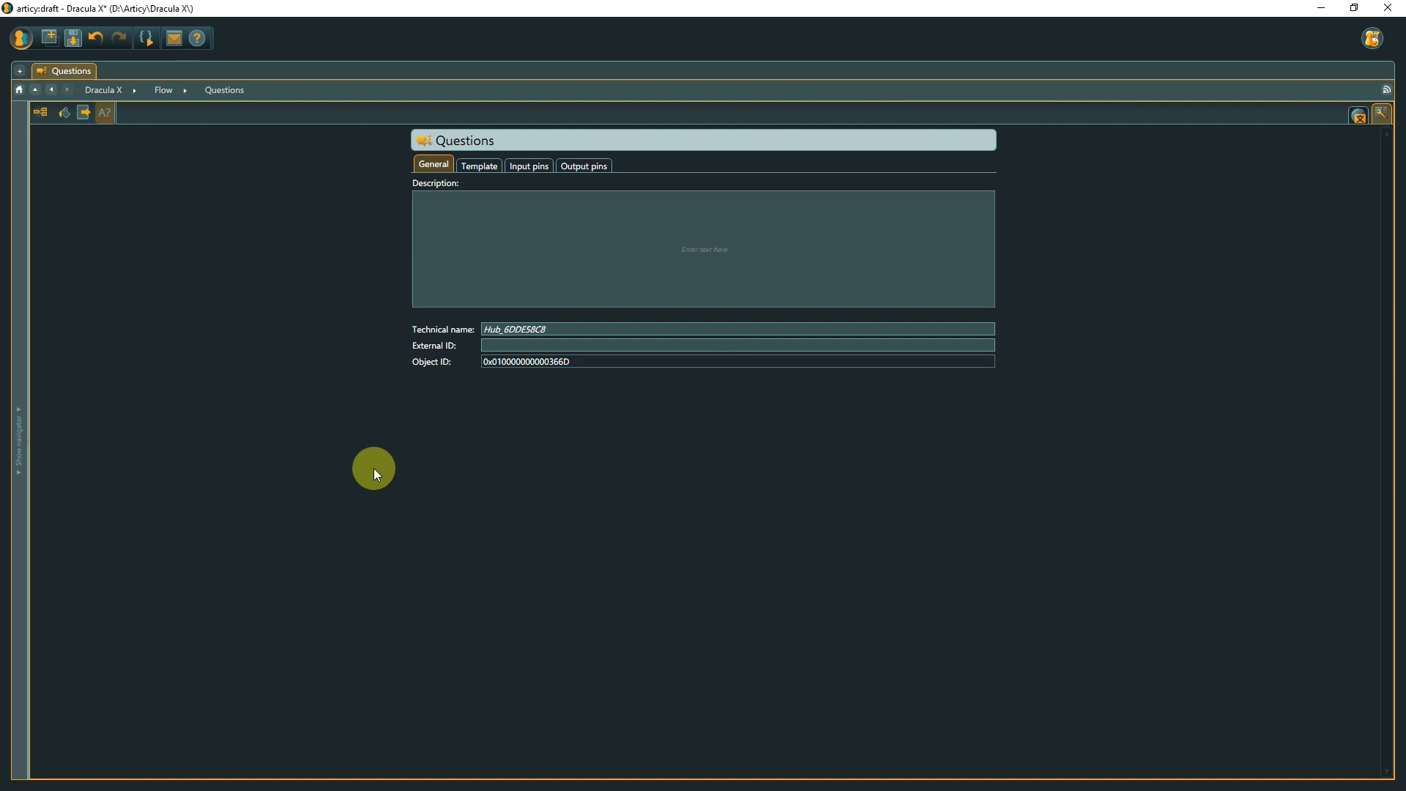
left_click(472, 166)
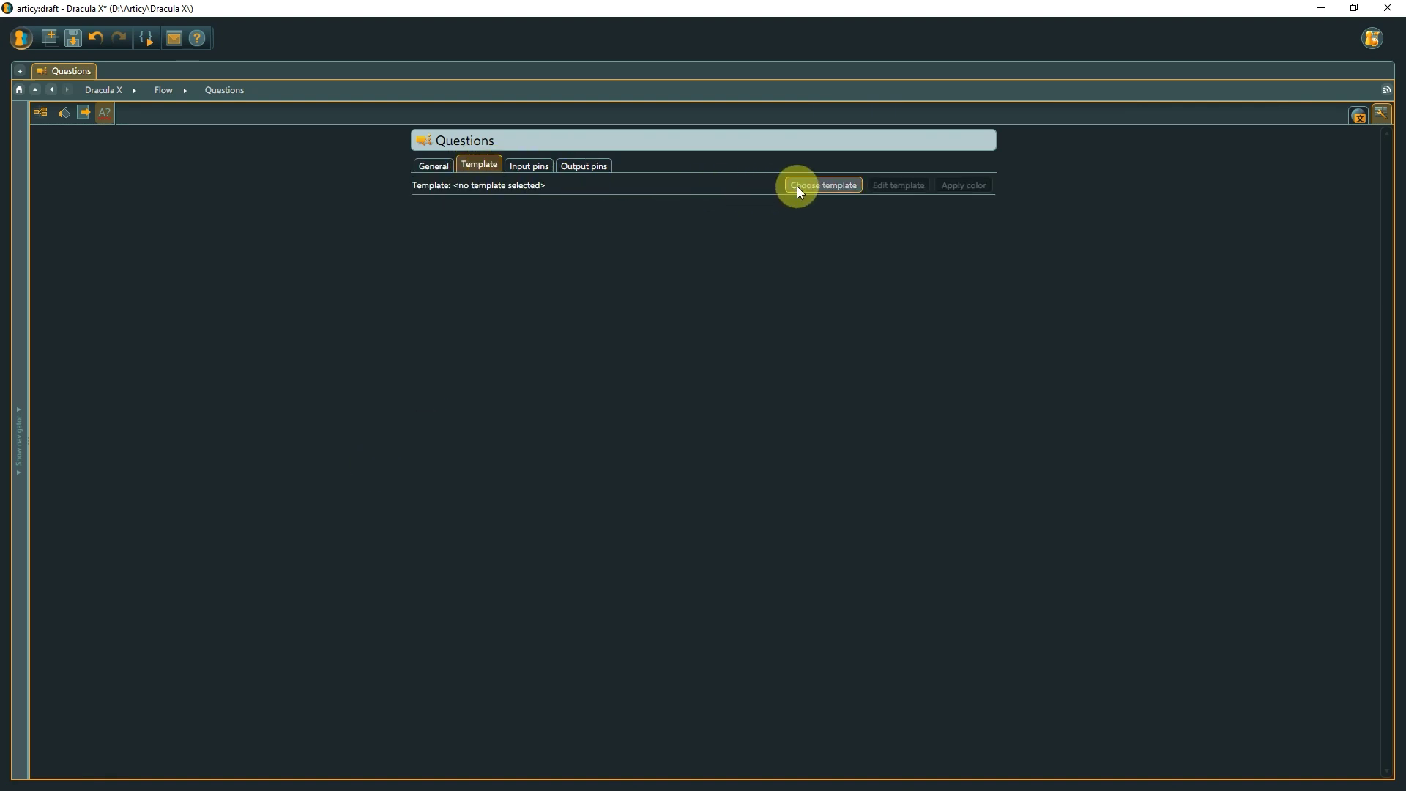
key("alt+Left")
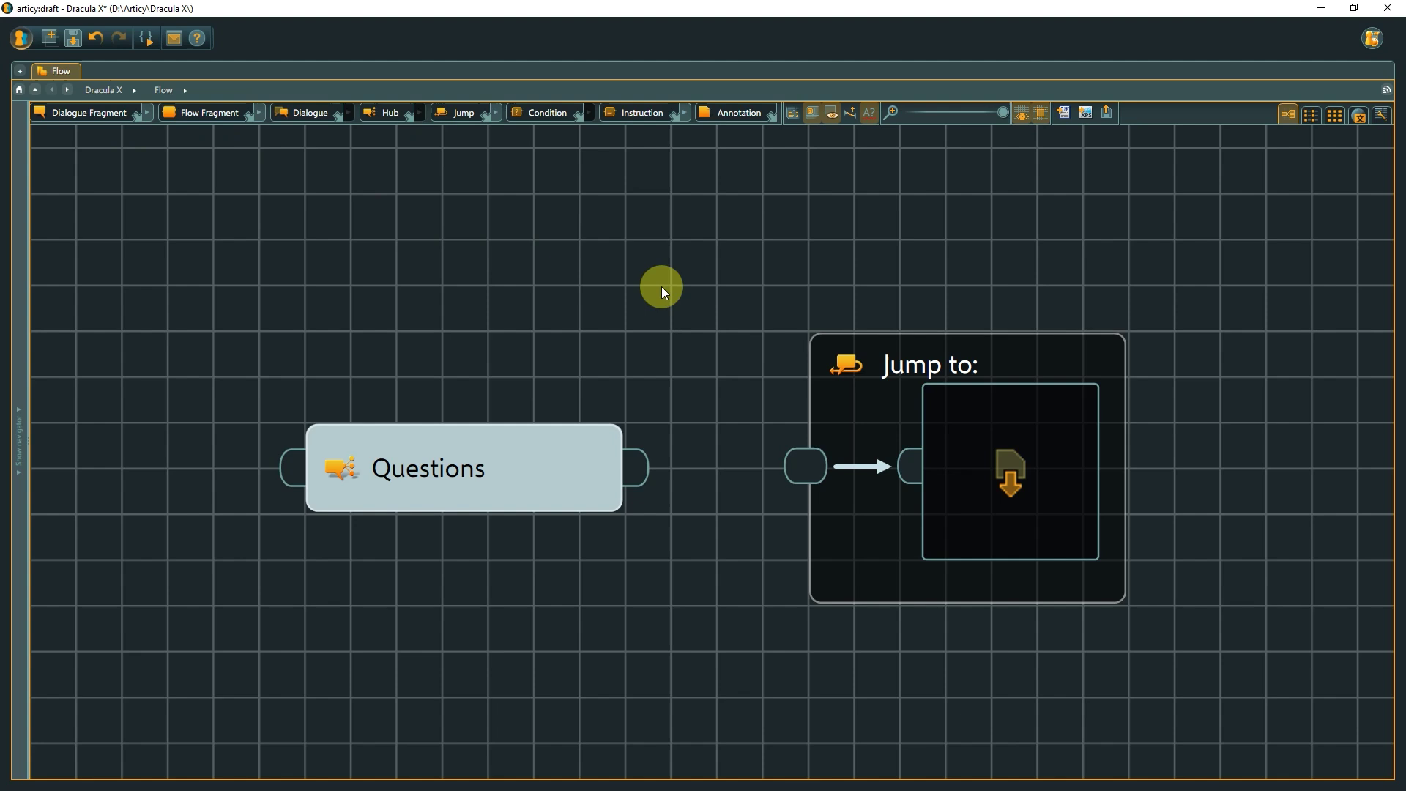
Set the Jump node's target to the Questions hub
left_click(1007, 449)
left_click(1007, 450)
left_click(1029, 459)
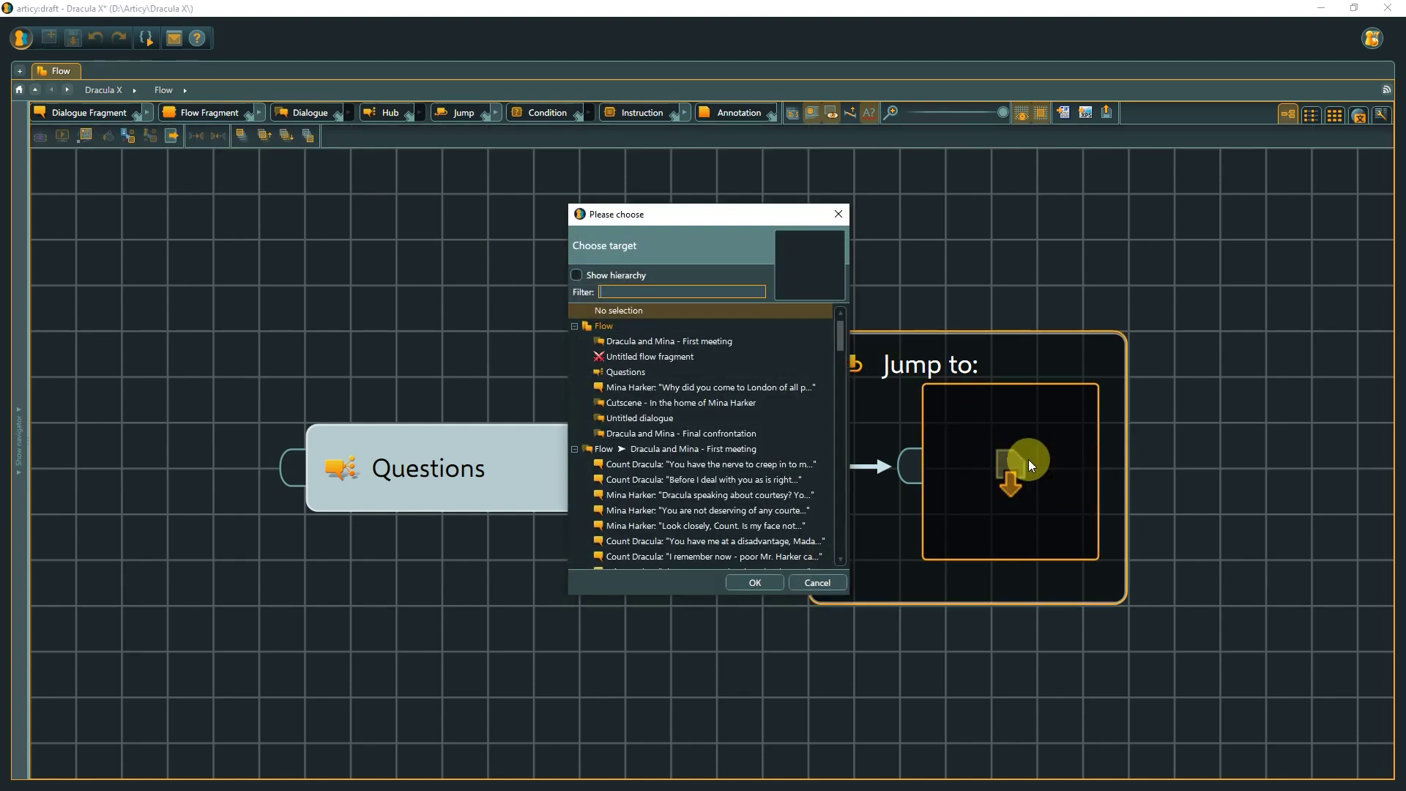
left_click(679, 372)
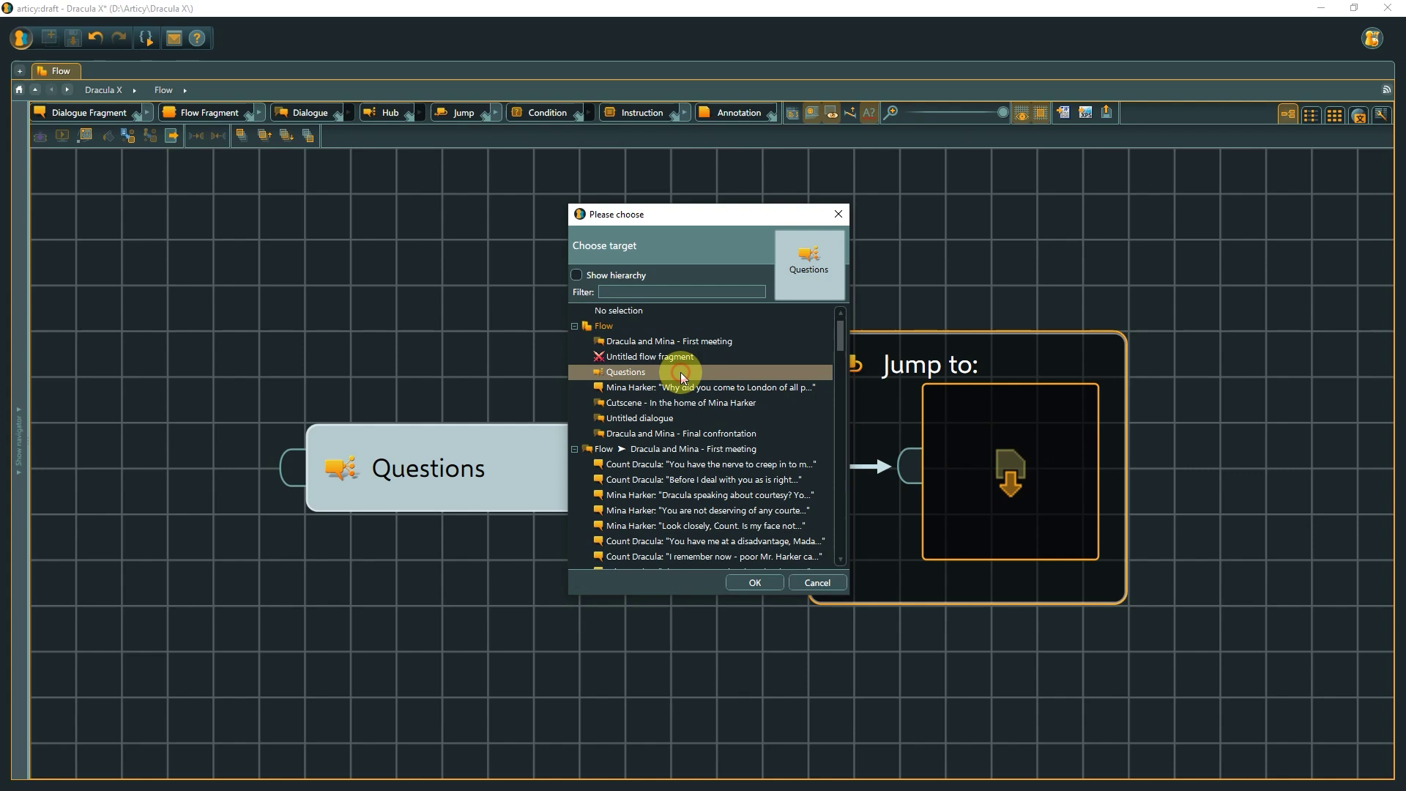
left_click(749, 583)
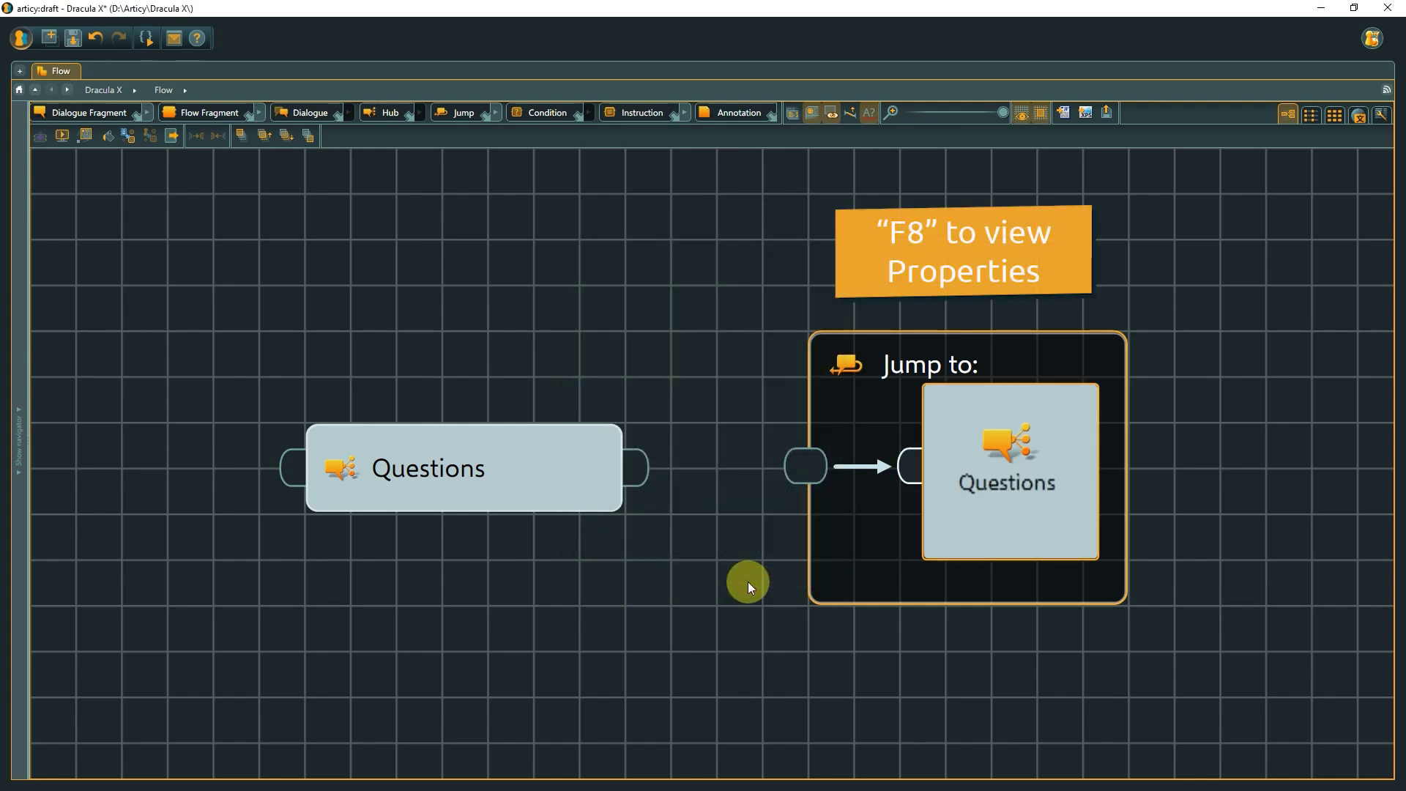
Open the Jump node's properties and view its Template tab
key("F8")
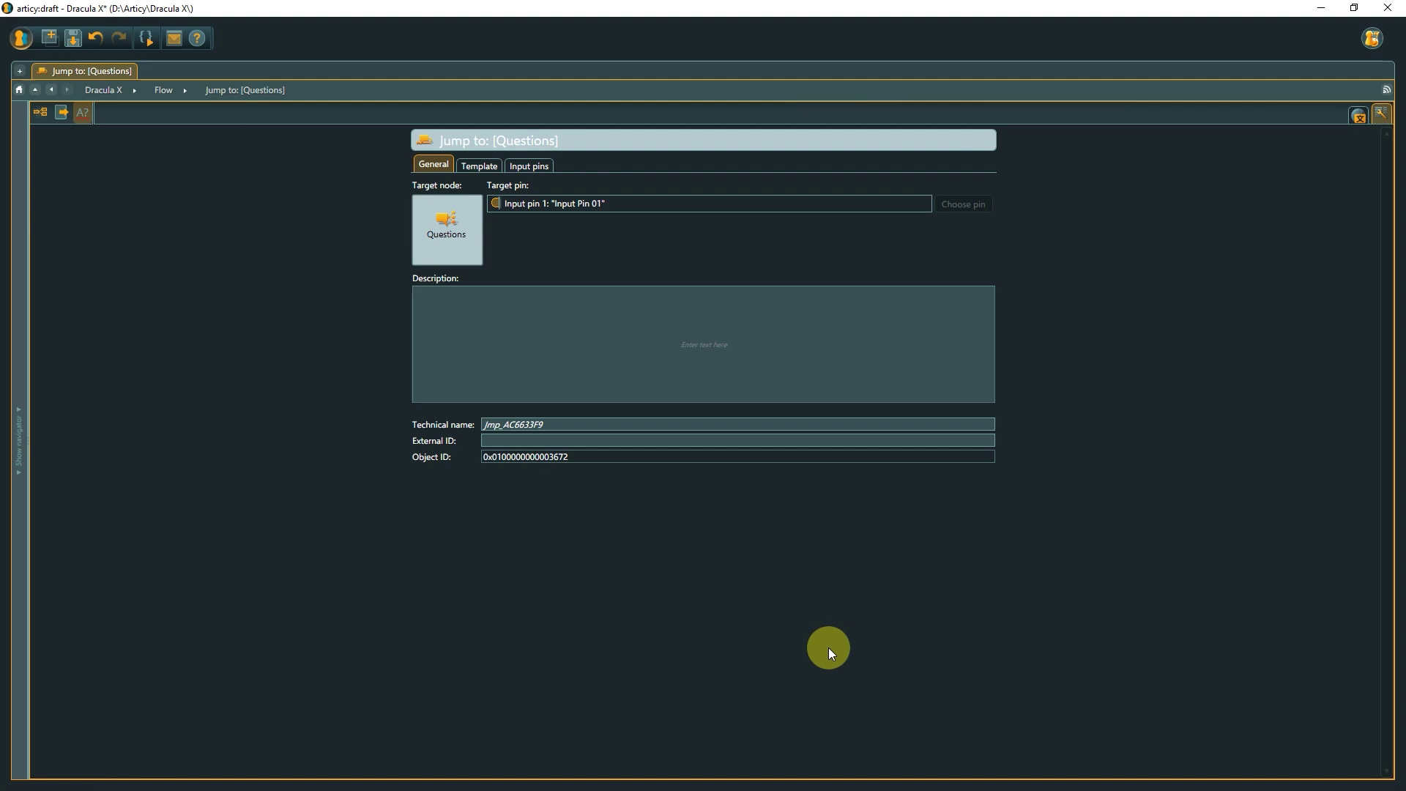
left_click(463, 167)
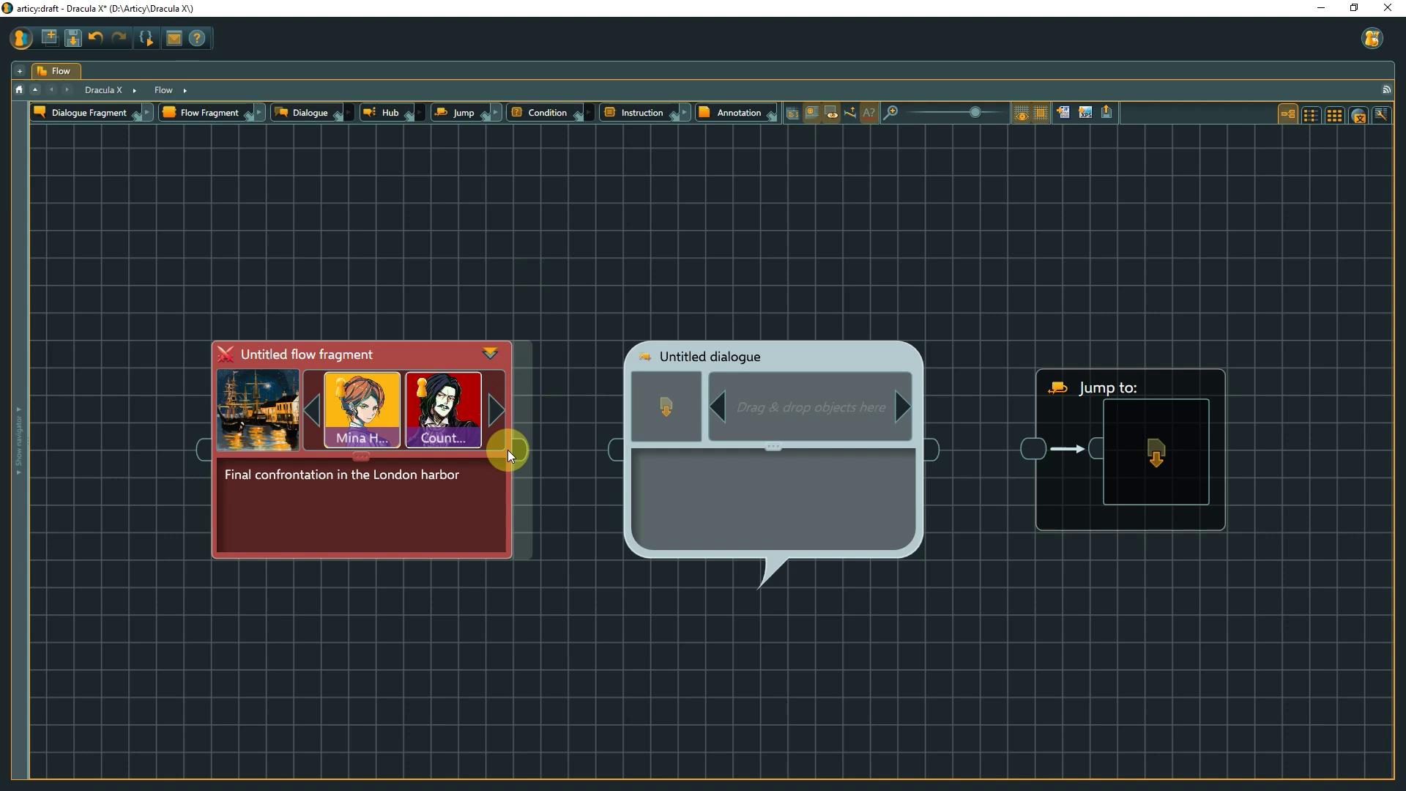
Link the flow fragment to the untitled dialogue, and the dialogue to the Jump node
left_click_drag(514, 459, 621, 457)
left_click_drag(932, 450, 1033, 450)
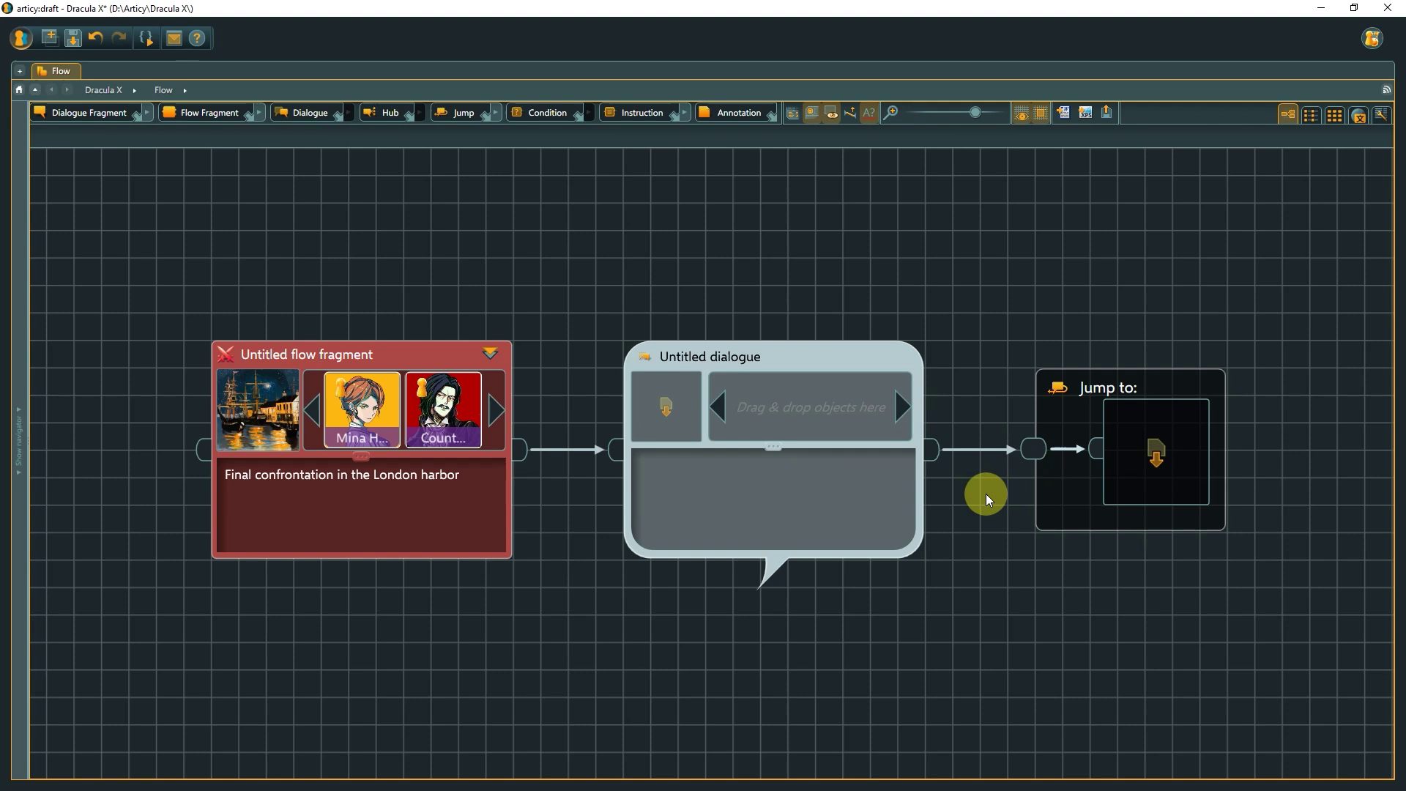
left_click(986, 493)
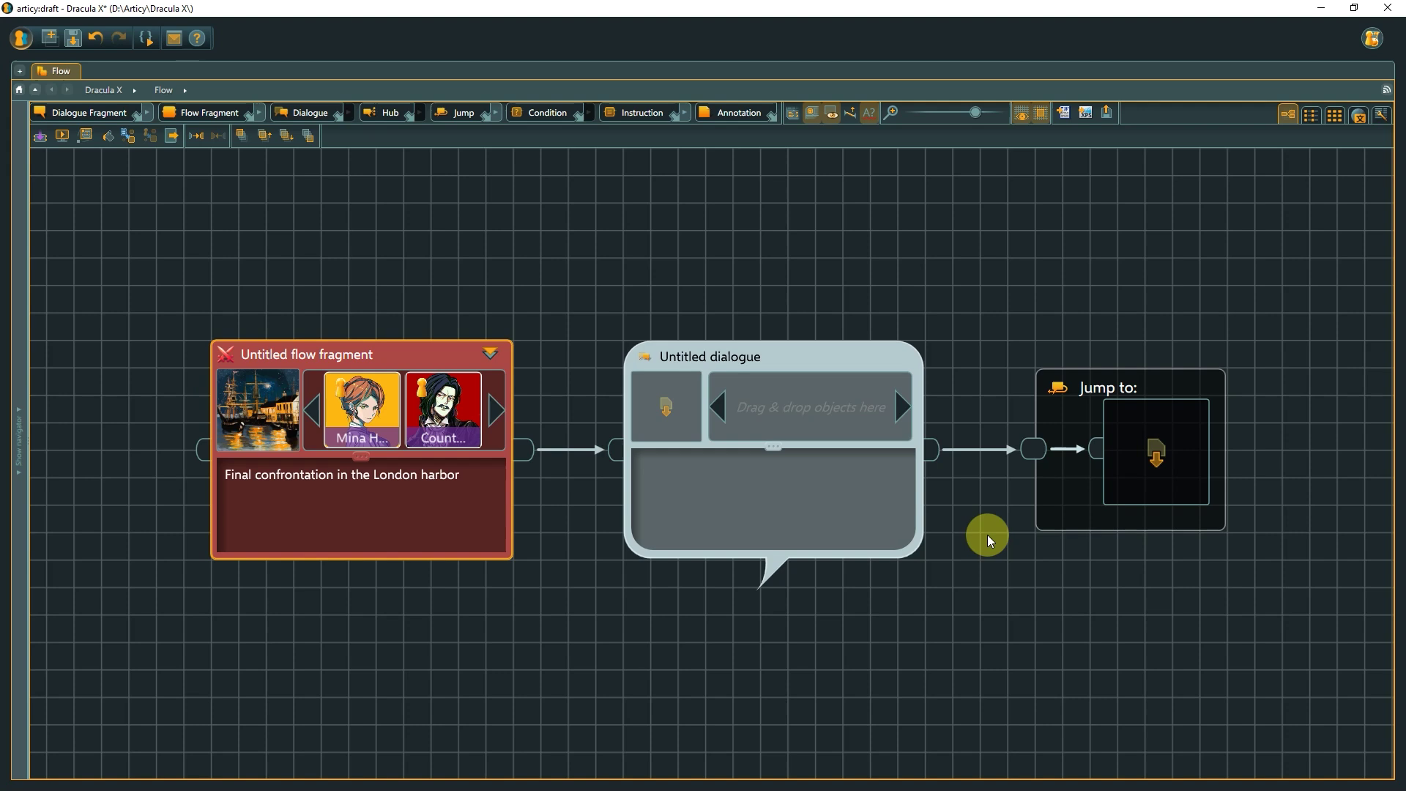
Add a second and a third output pin to the untitled dialogue
left_click(929, 481)
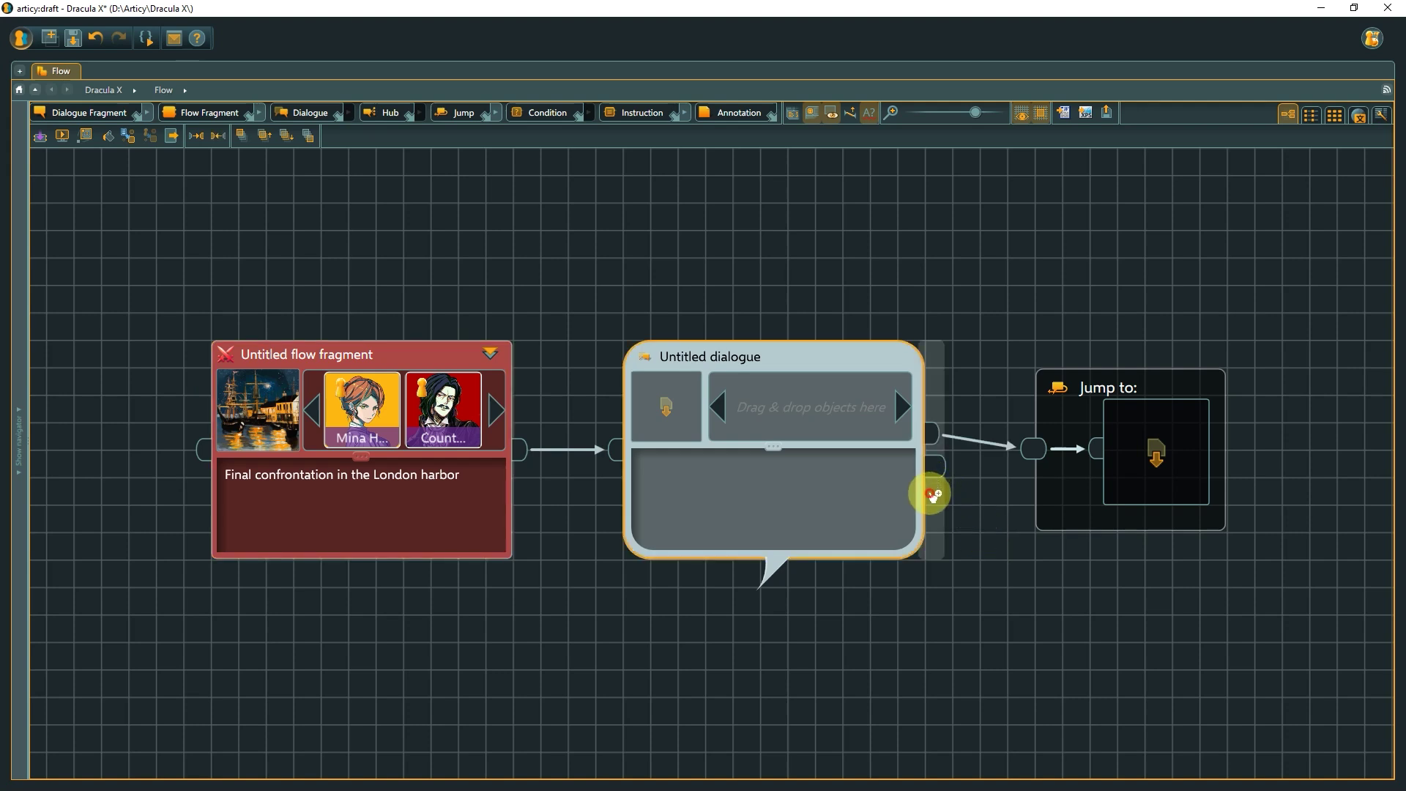
left_click(938, 499)
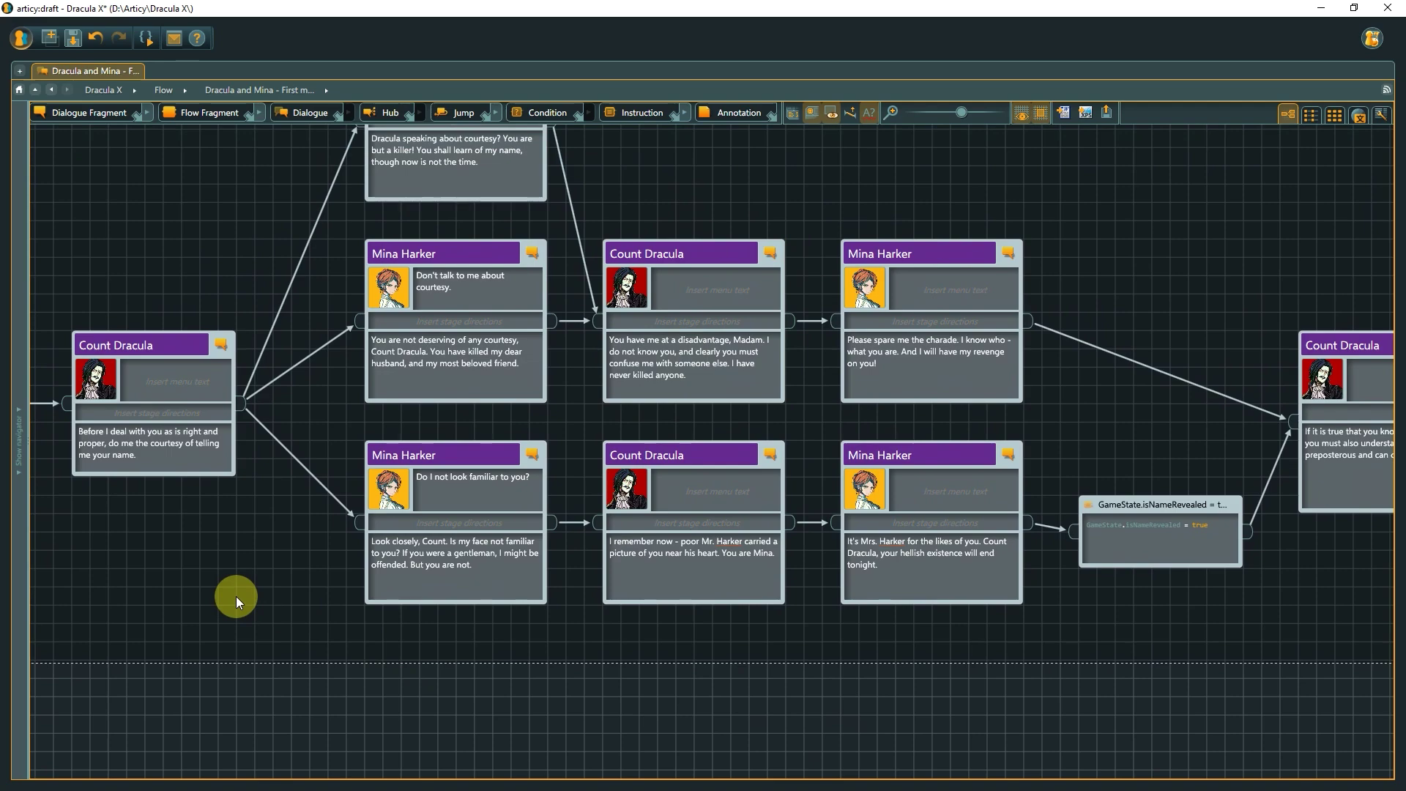
Pan along the flow's lower branch to Mina Harker's line and the GameState.isNameRevealed instruction node
scroll(236, 596, "up", 5)
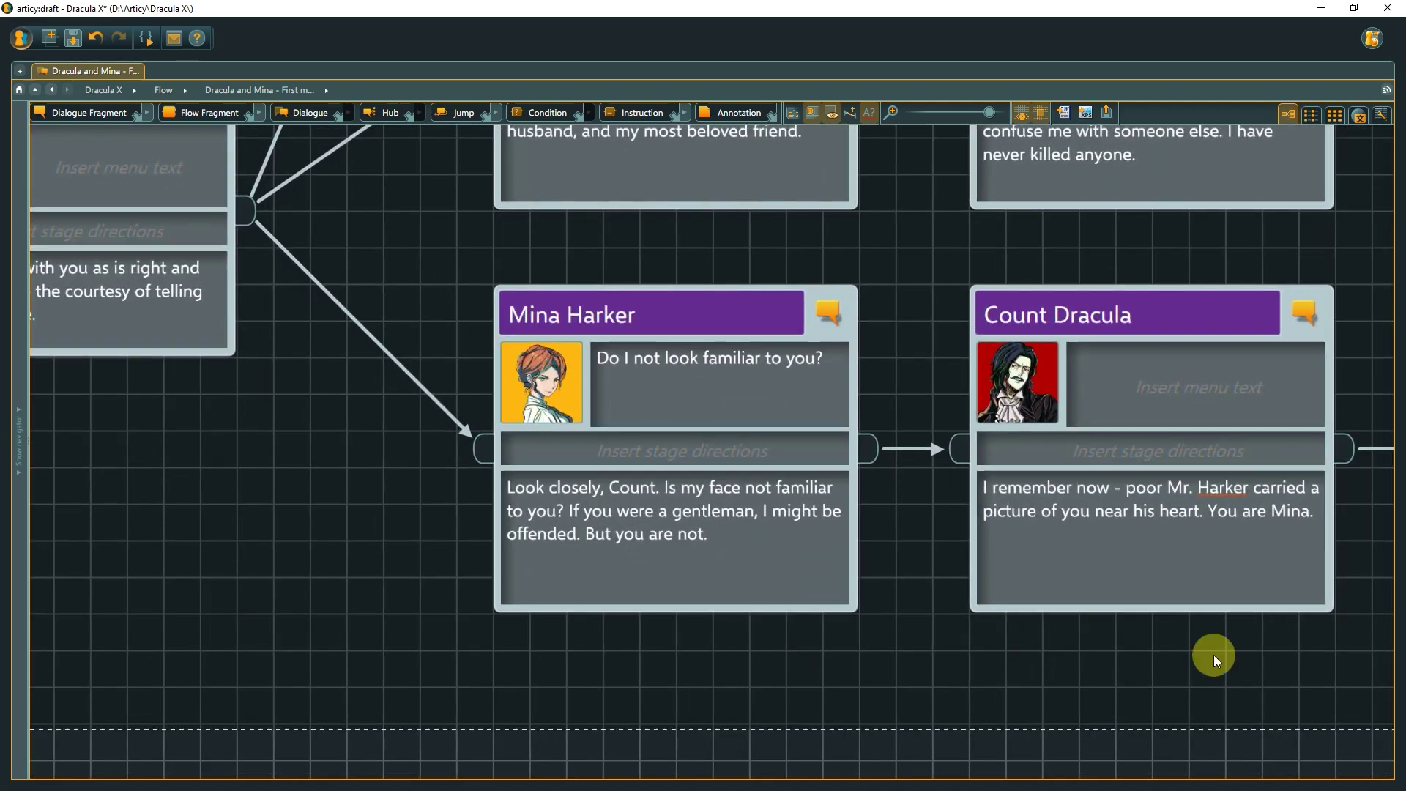
left_click_drag(1287, 656, 217, 640)
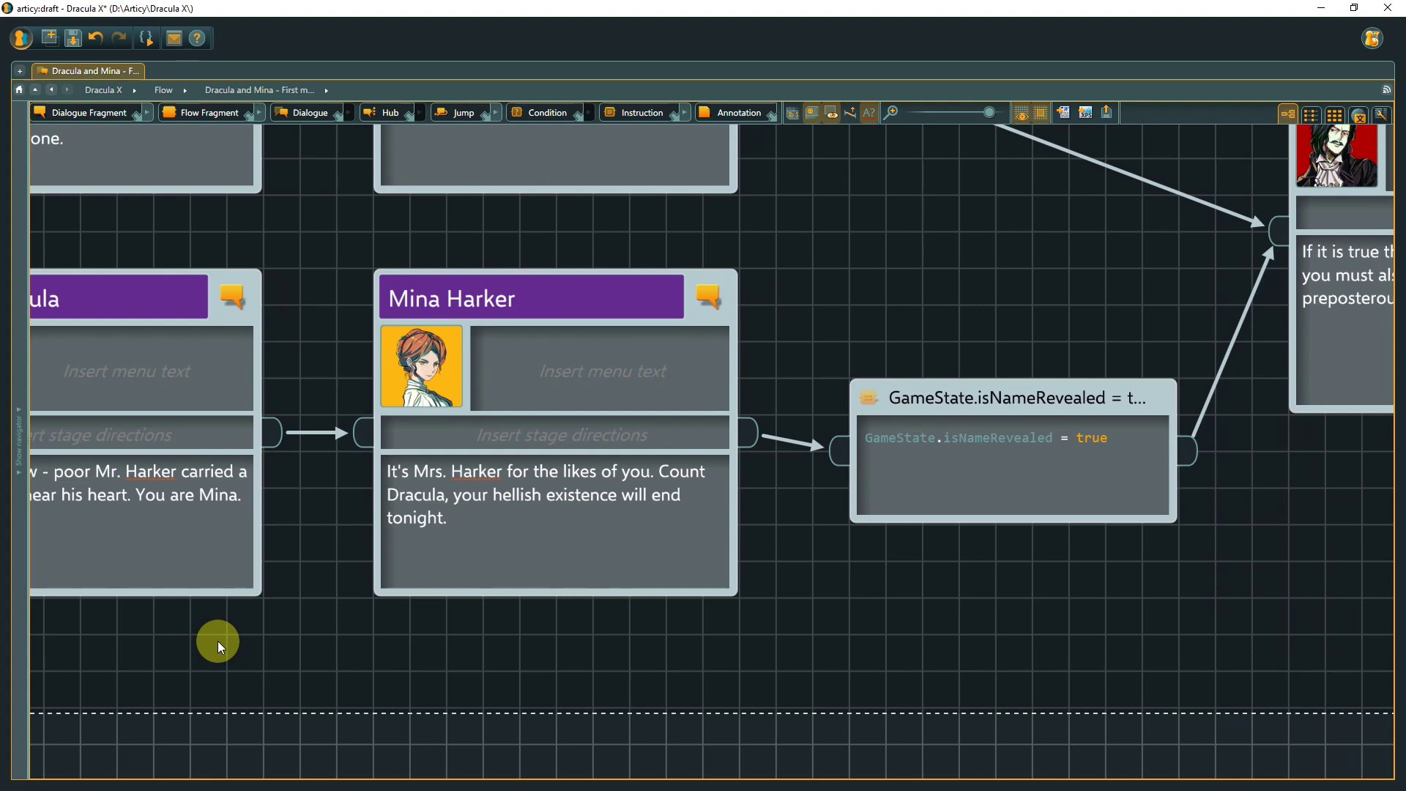
Give Mina Harker's output pin the instruction GameState.isNameRevealed = true
double_click(748, 433)
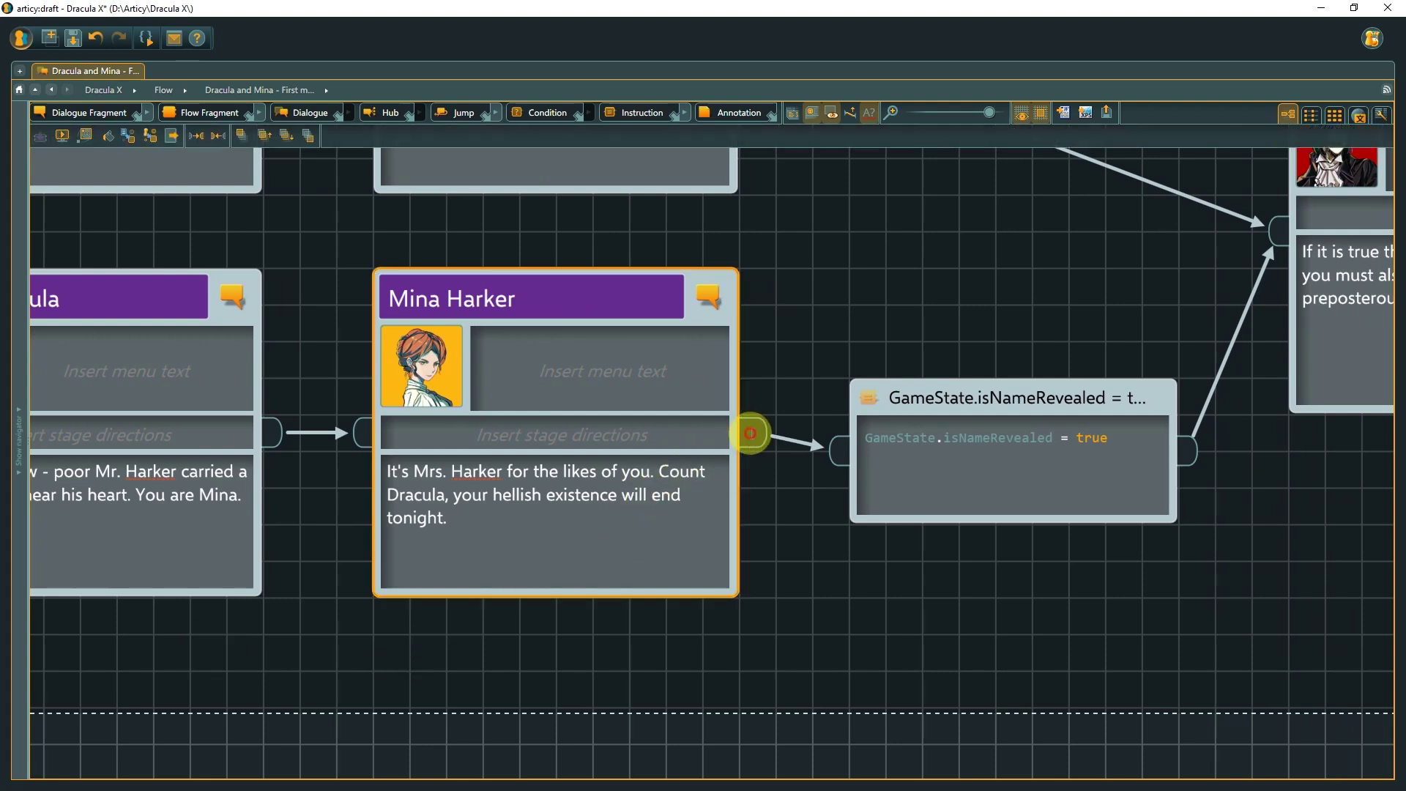
type("GameState.isNameRevealed")
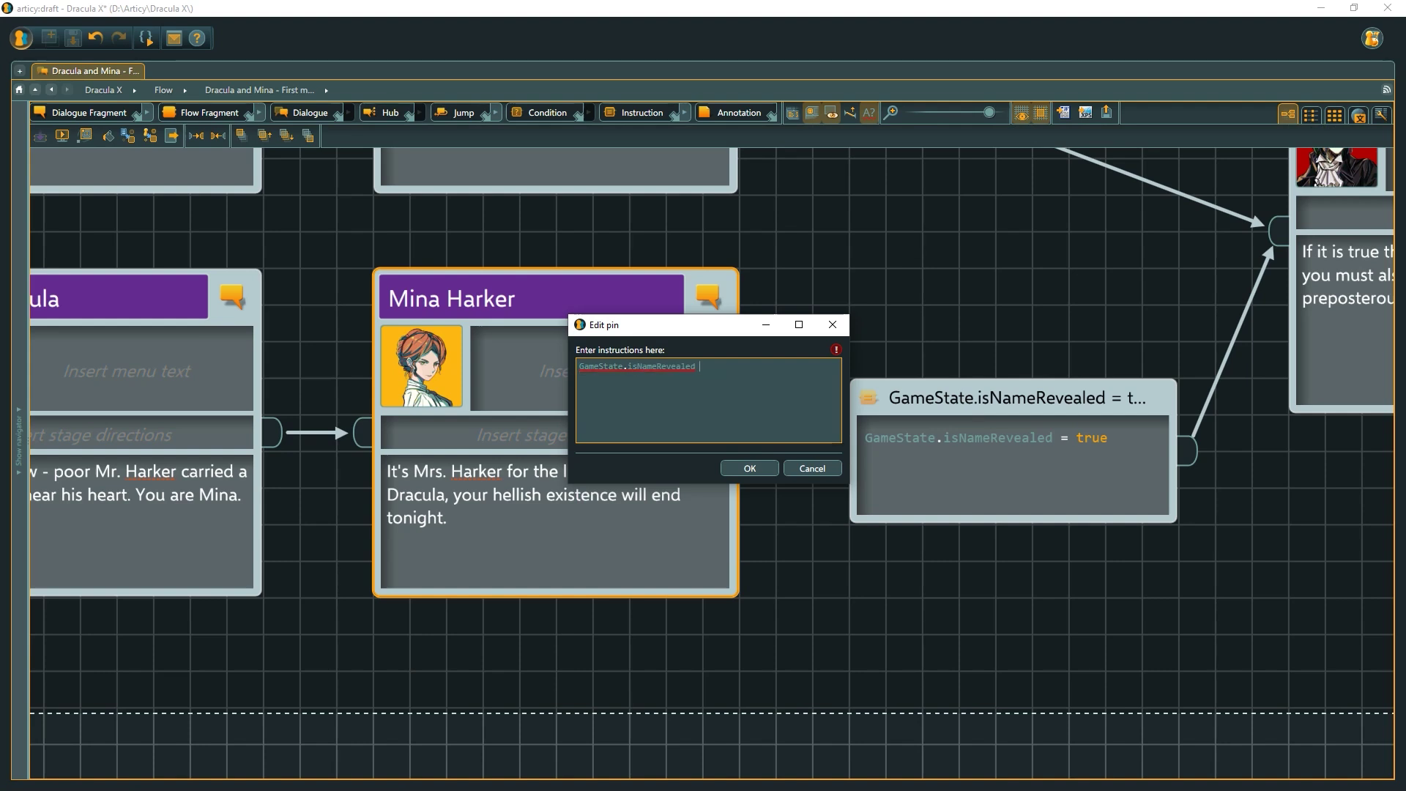
type(" = true")
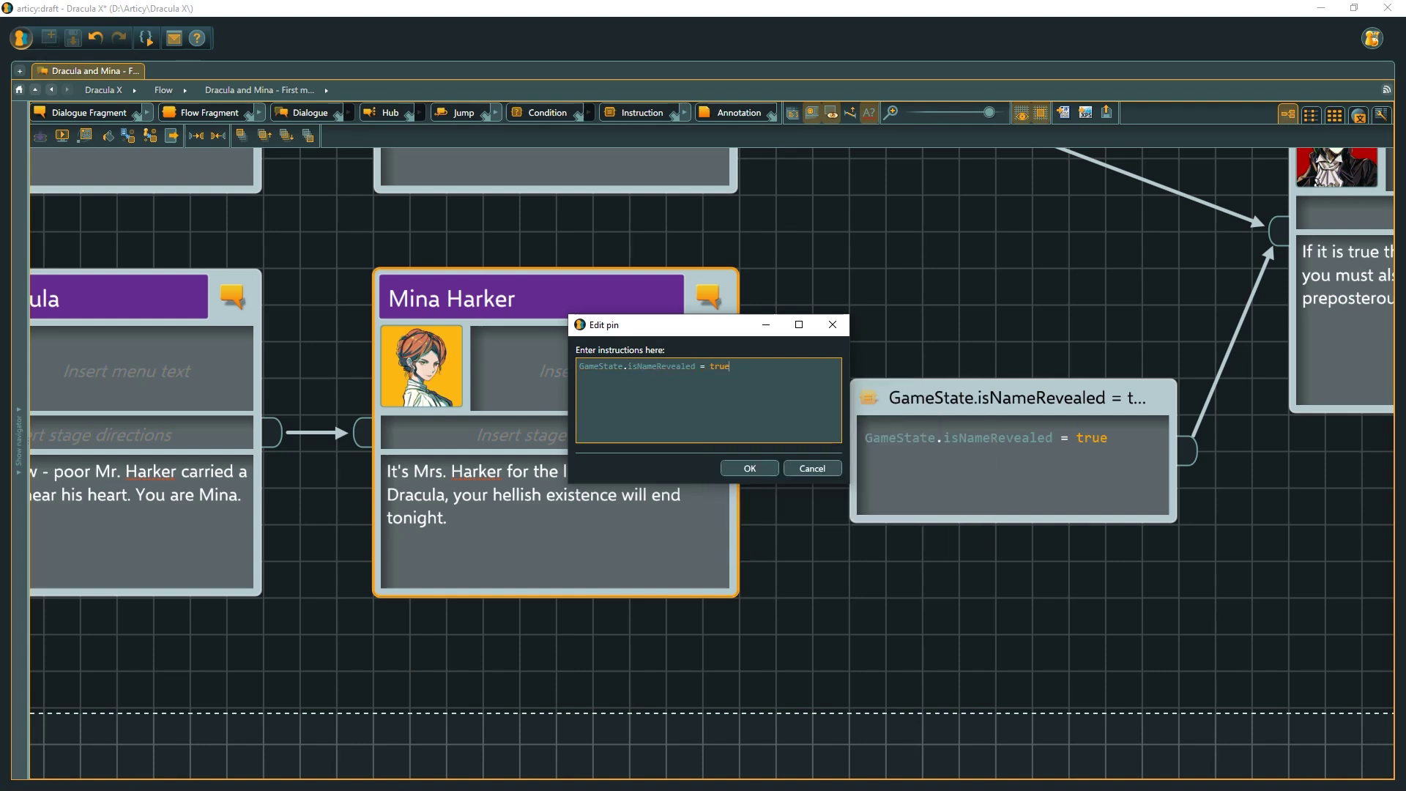
left_click(755, 468)
Delete the separate instruction node and link Mina Harker directly to Dracula's node
left_click(963, 400)
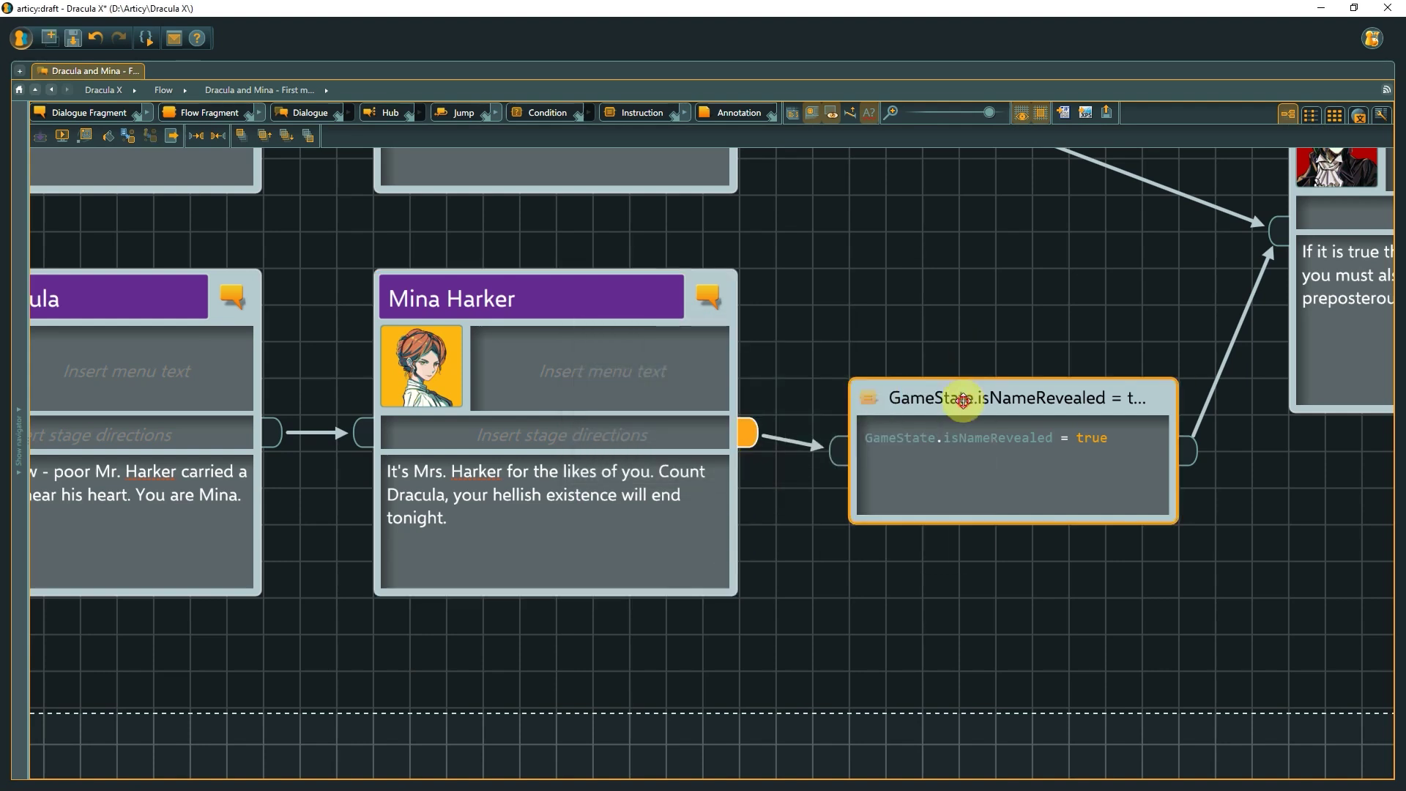
key("Delete")
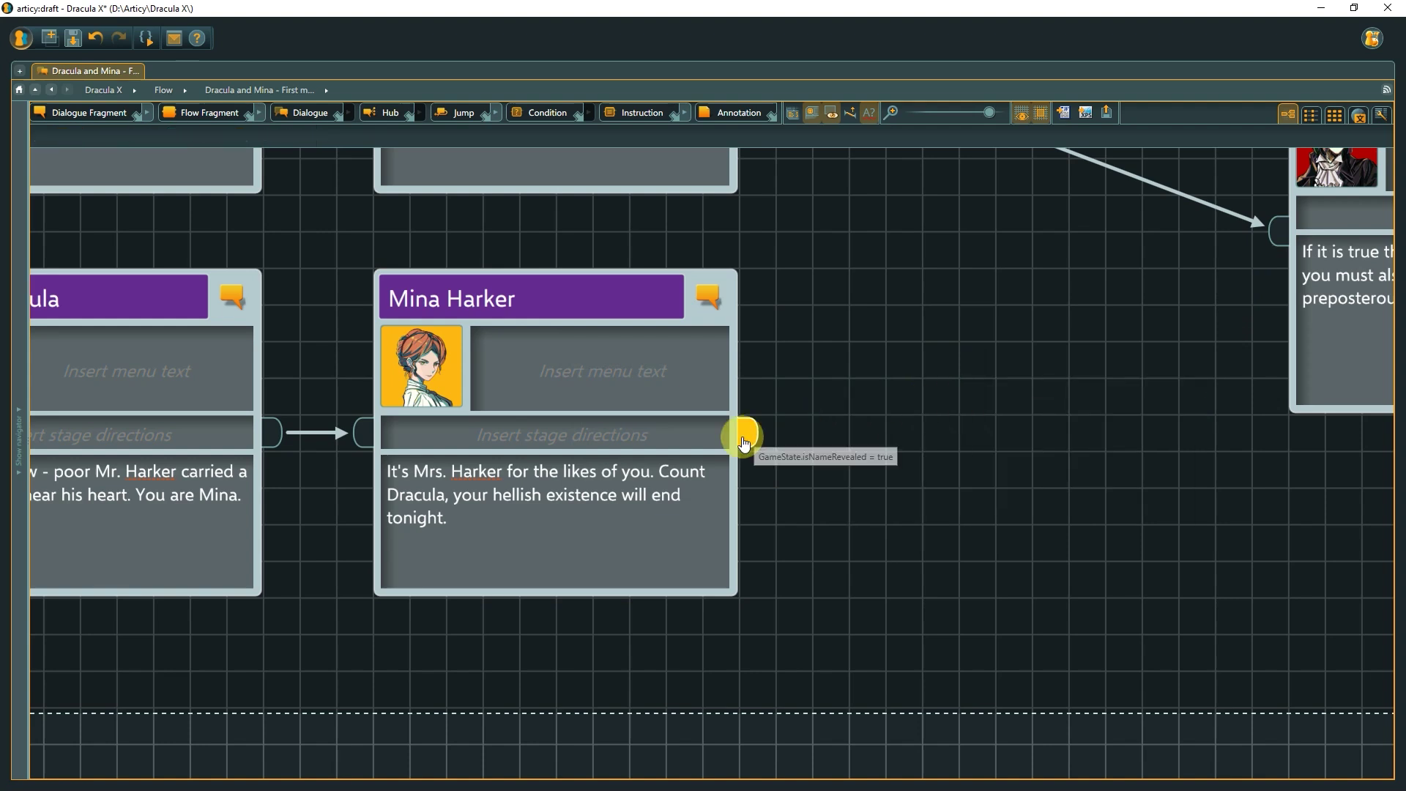
left_click_drag(743, 439, 1274, 233)
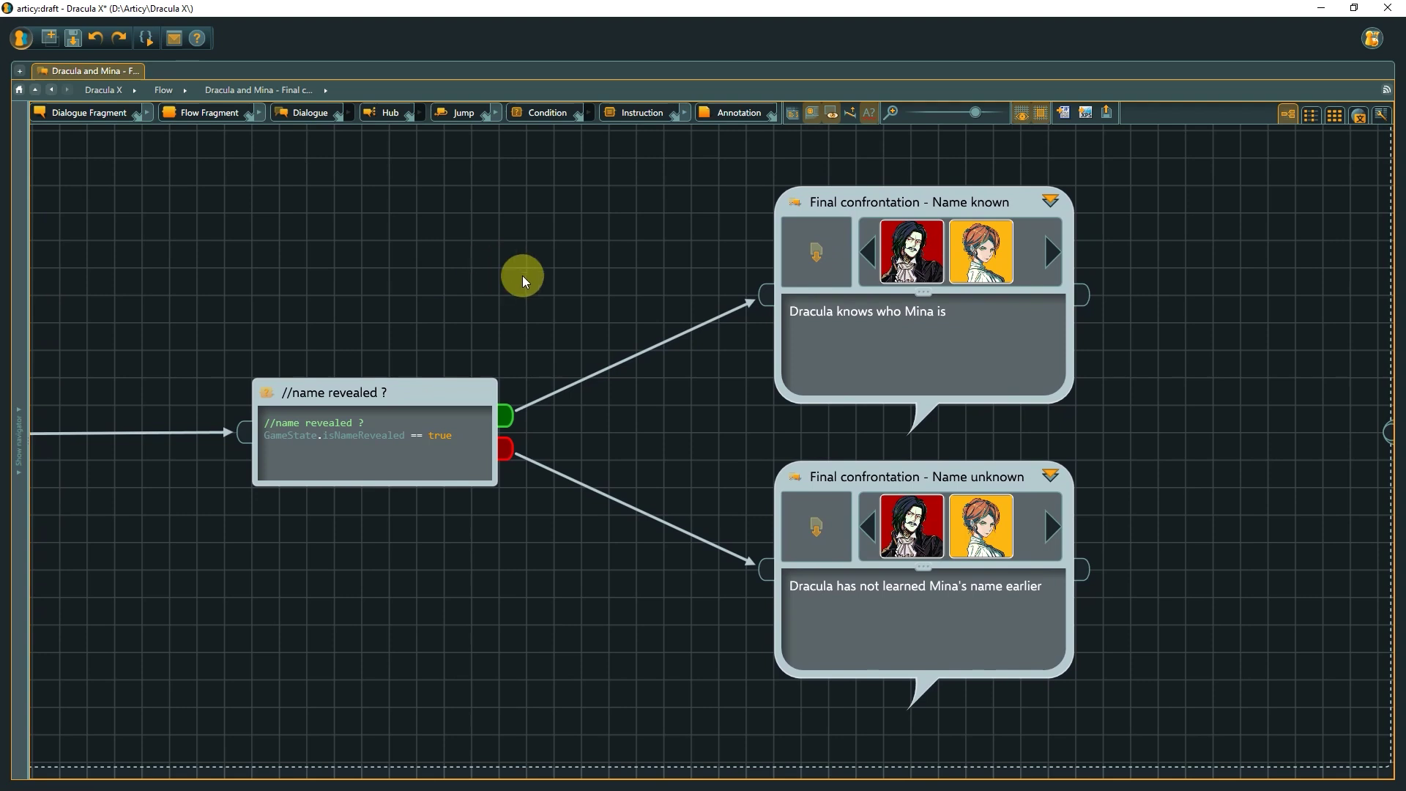
Set input conditions GameState.isNameRevealed == true on Name known and == false on Name unknown
double_click(766, 296)
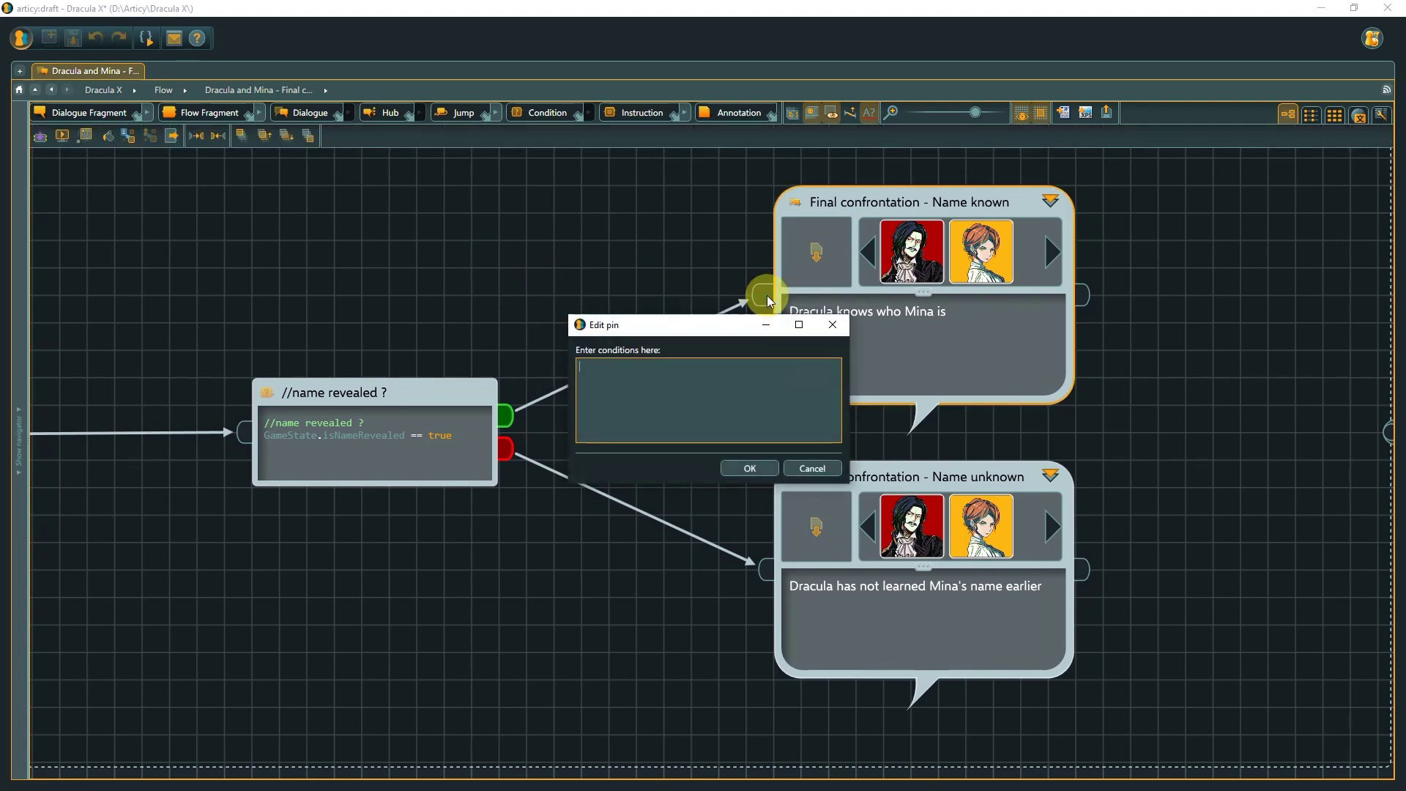
type("GameState.isNameRevealed == true")
left_click(744, 464)
double_click(759, 565)
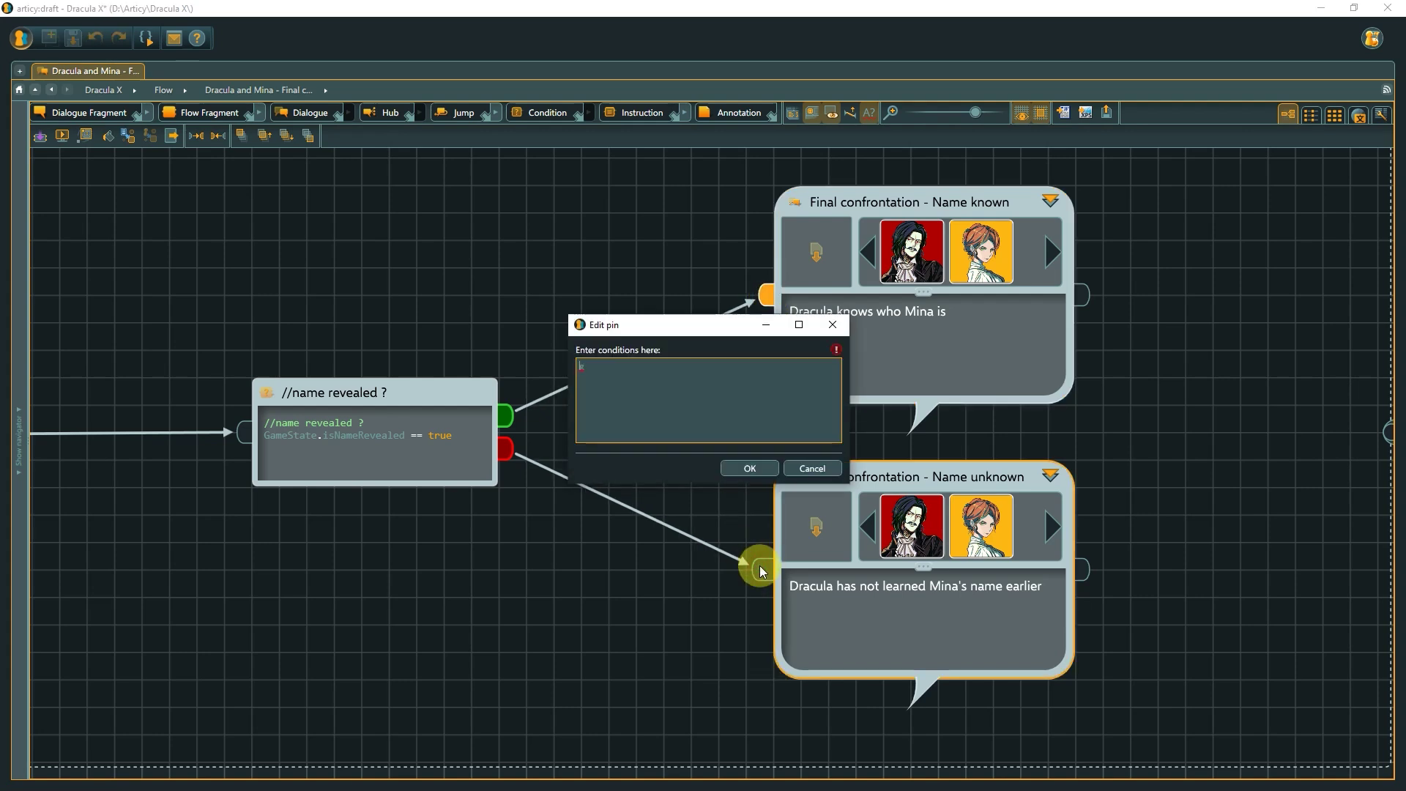
type("GameState.")
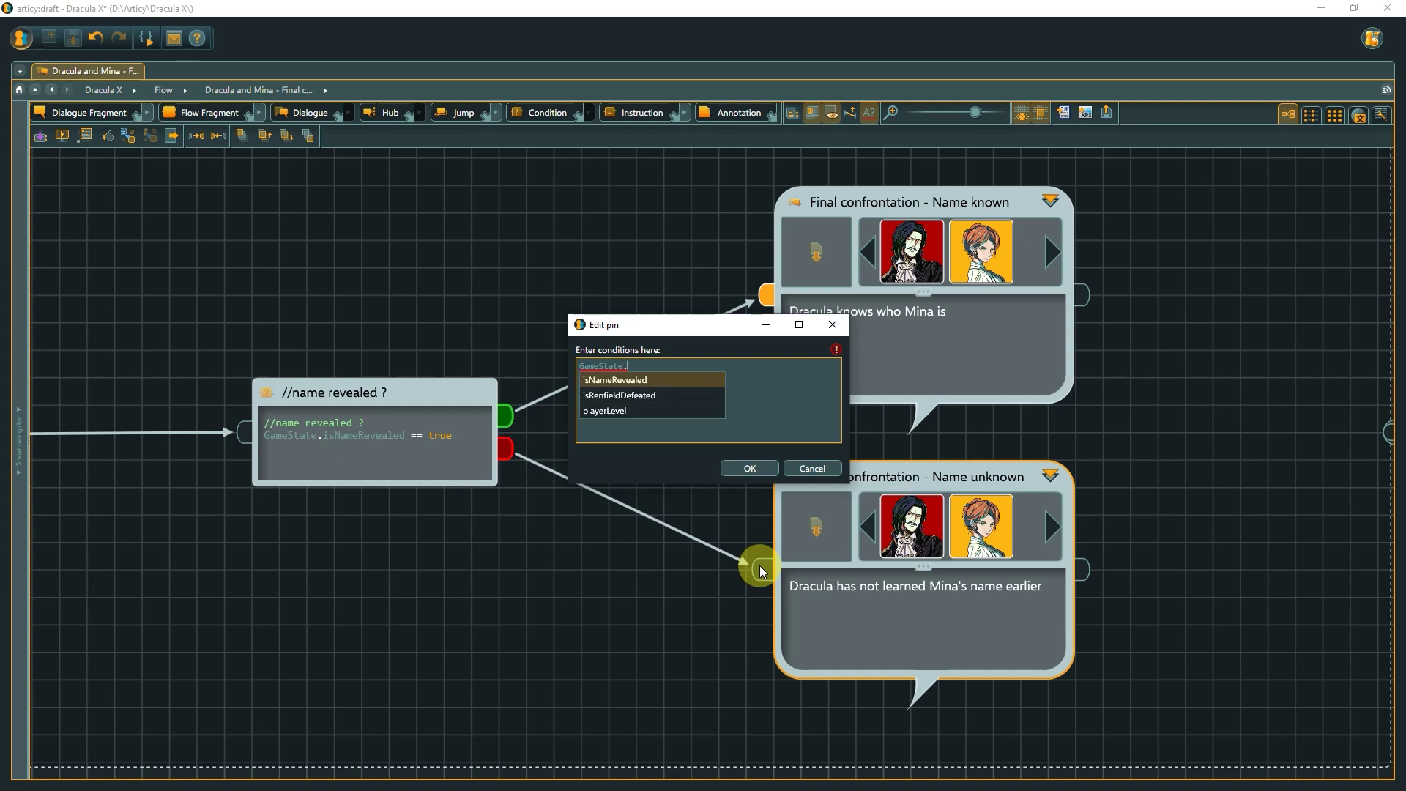
type("isNameRevealed == false")
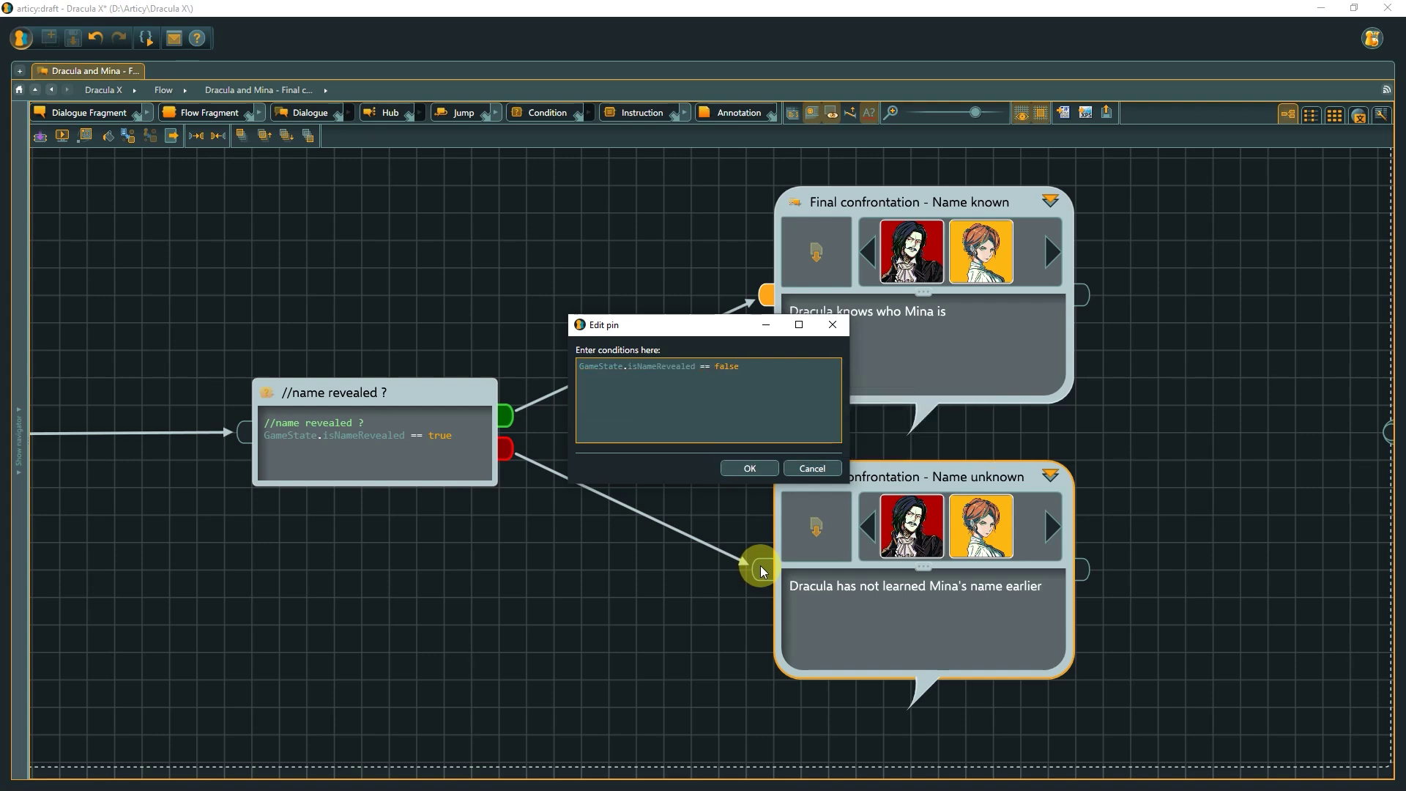
left_click(740, 464)
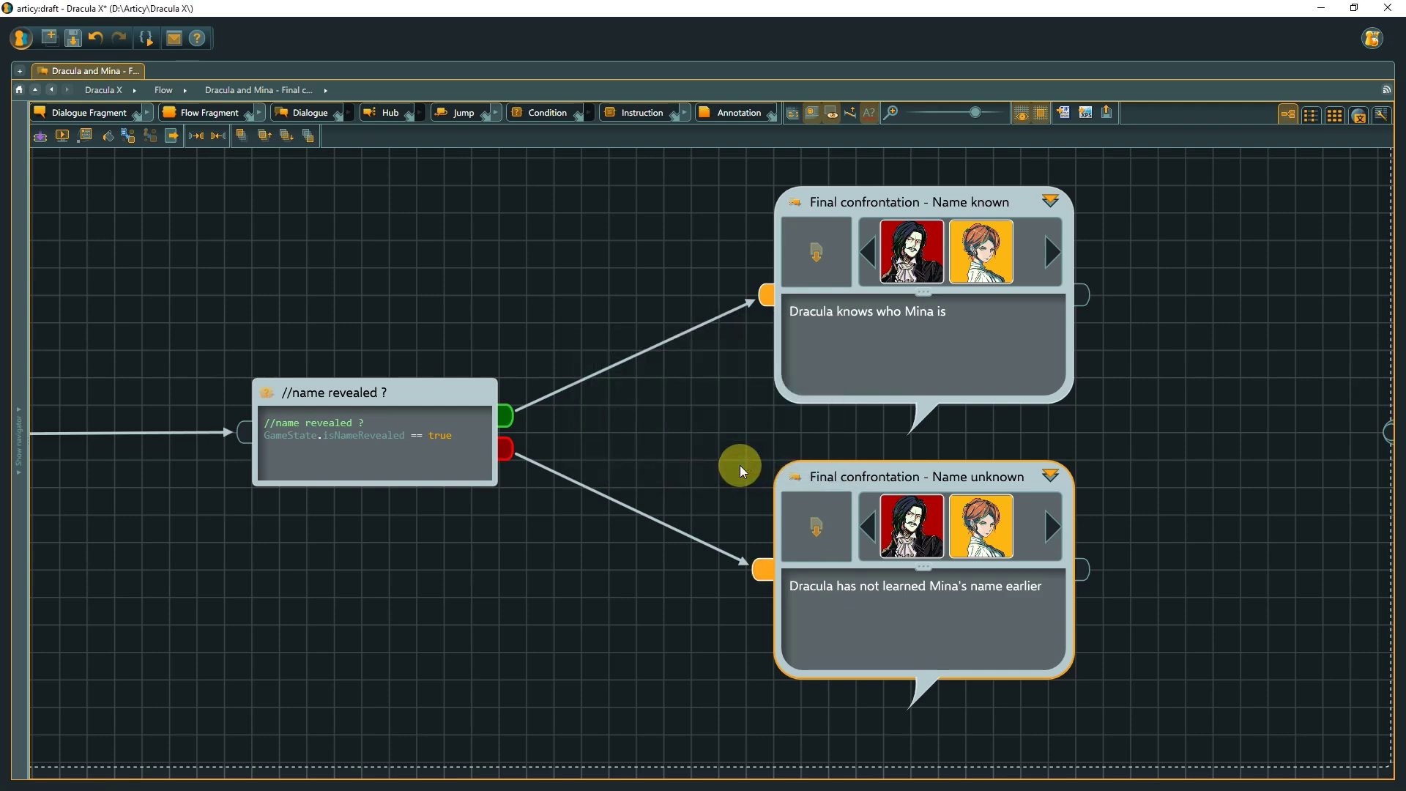
Delete the condition node and connect Cutscene to both confrontation nodes
left_click(740, 464)
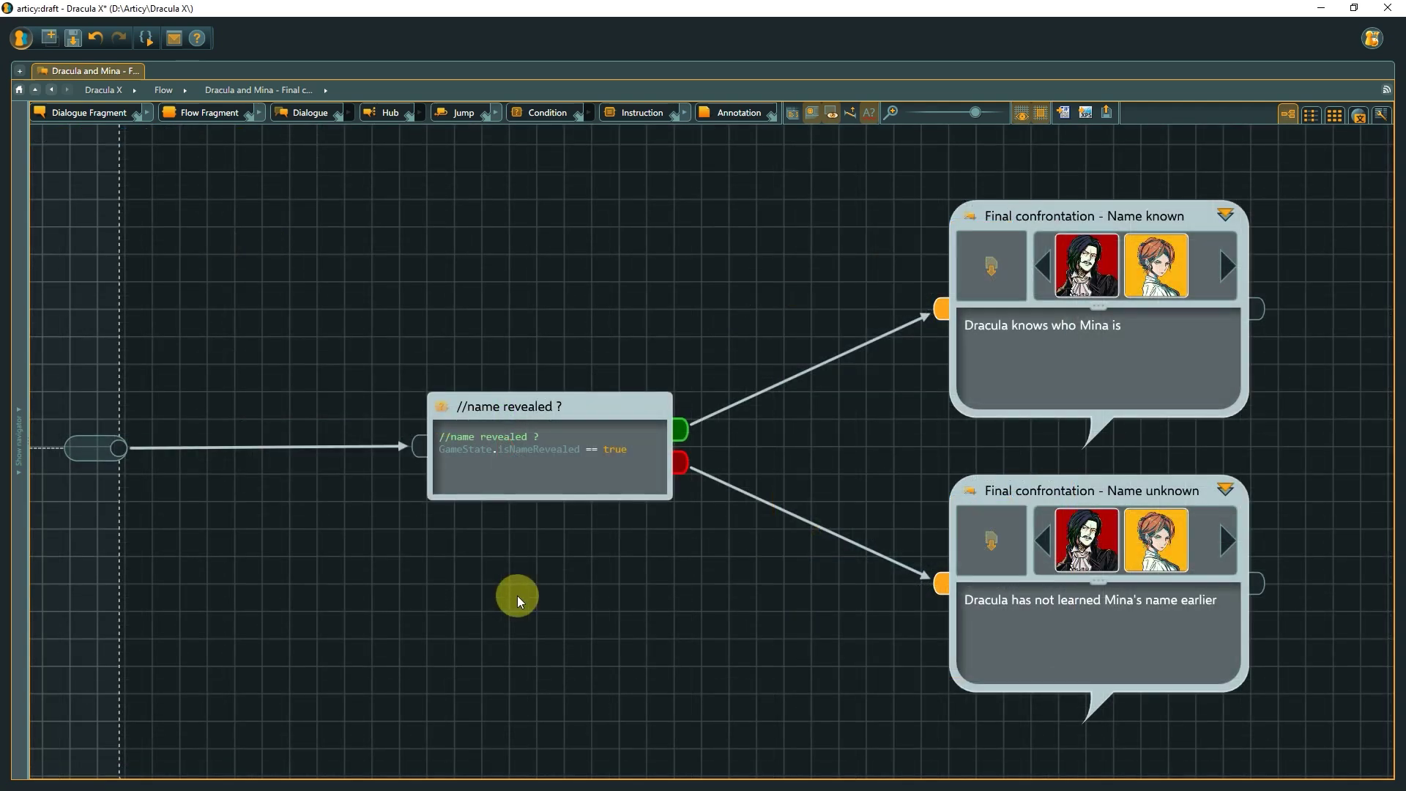
left_click_drag(857, 613, 279, 315)
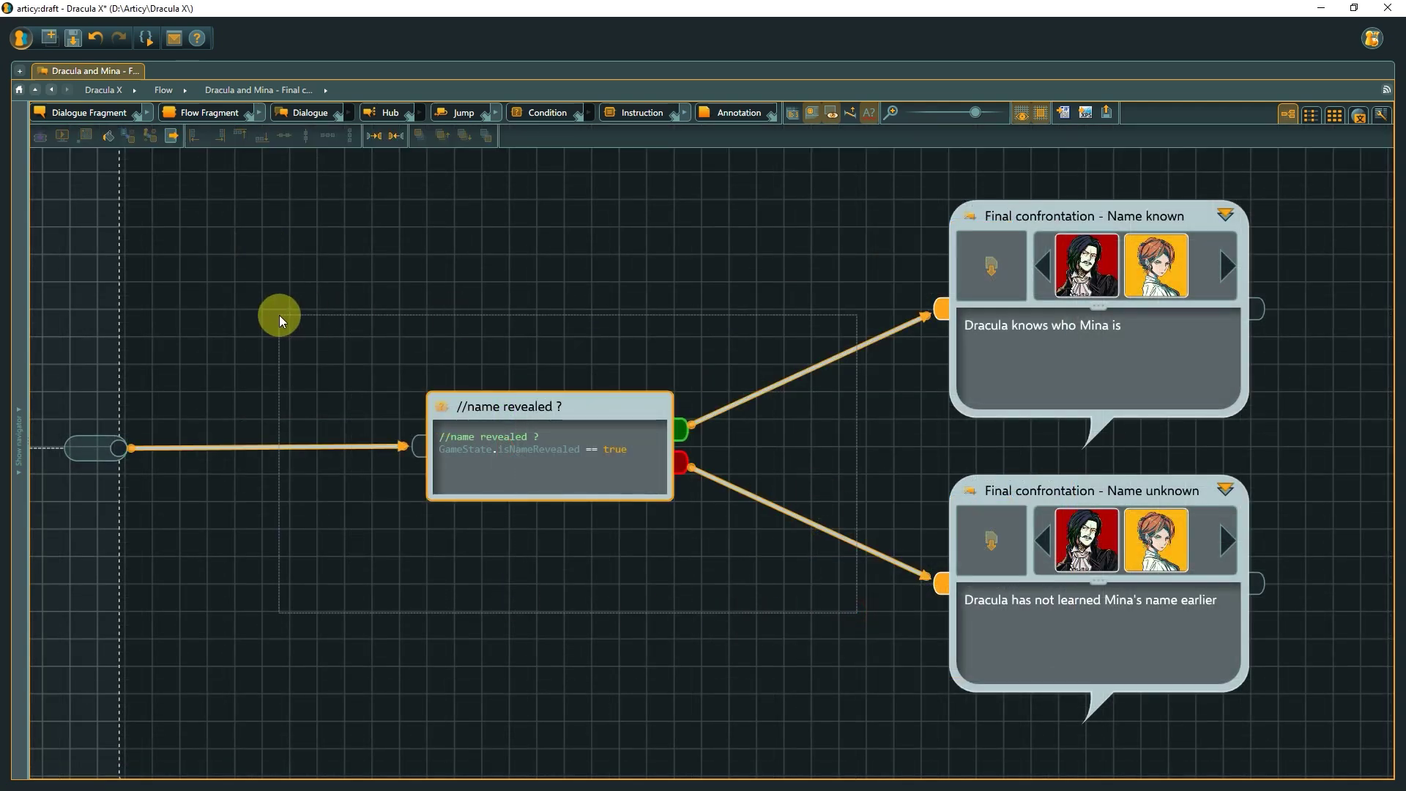
key("Delete")
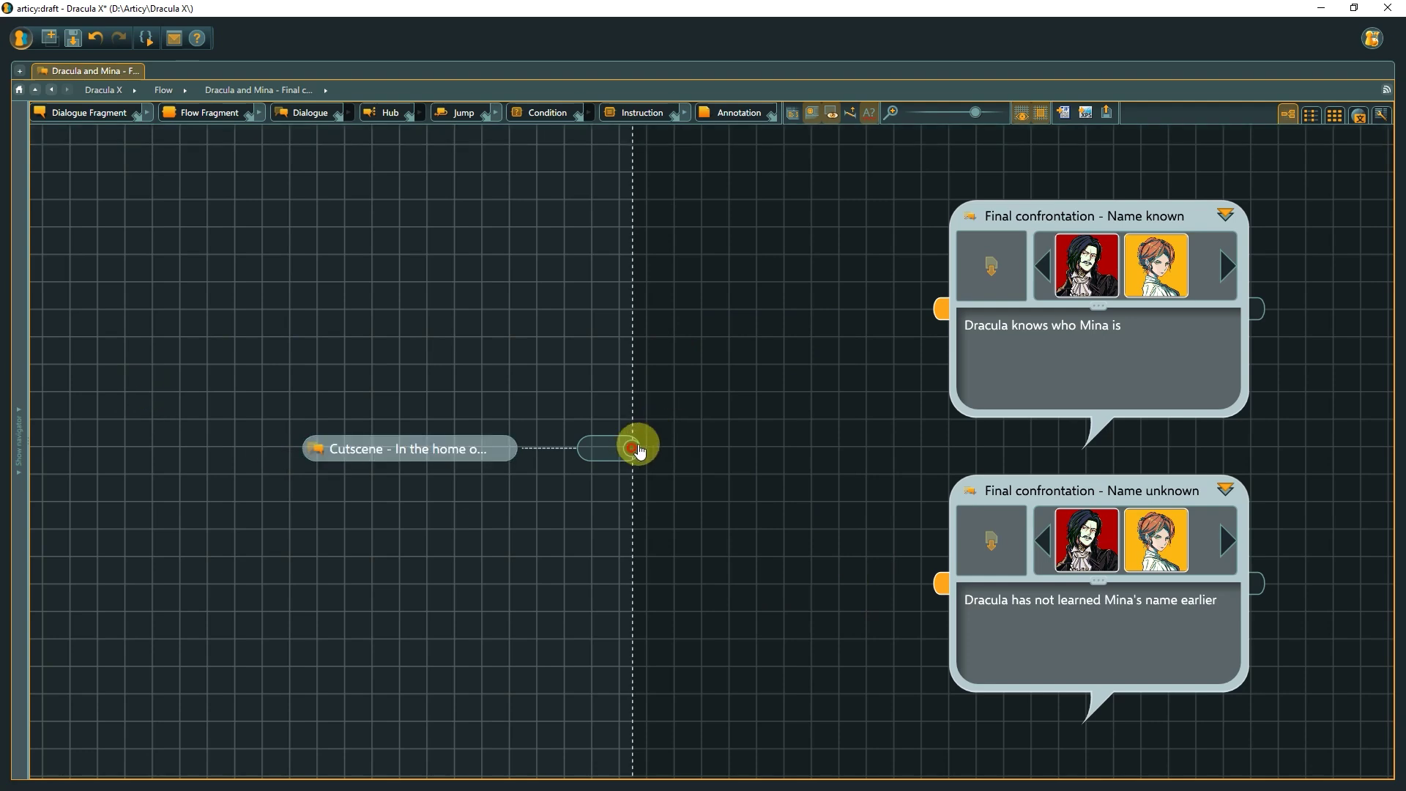
left_click_drag(633, 448, 939, 583)
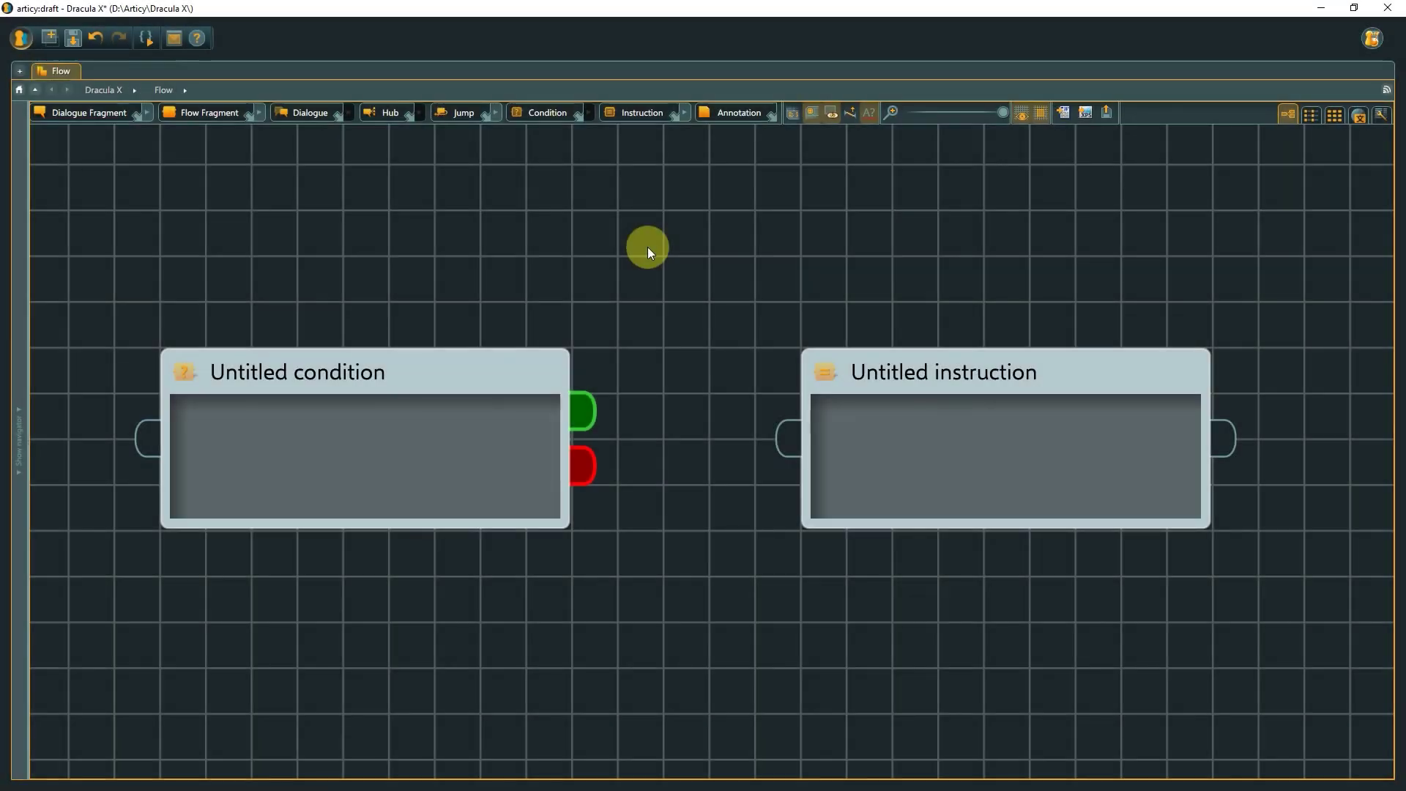
Enter '//scripting expression goes here' in the condition node and open its properties with F8
left_click(351, 407)
type("//")
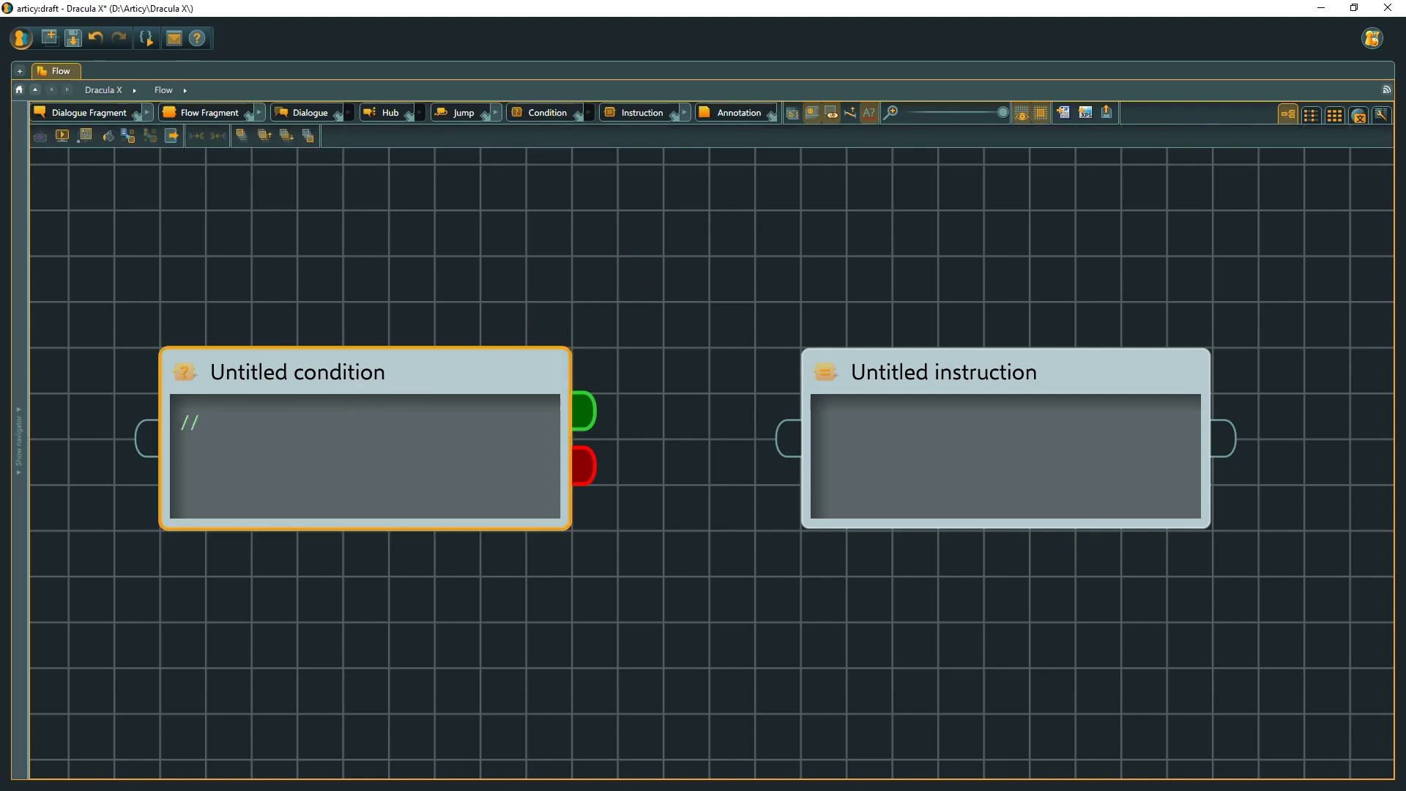
type("scripting expression")
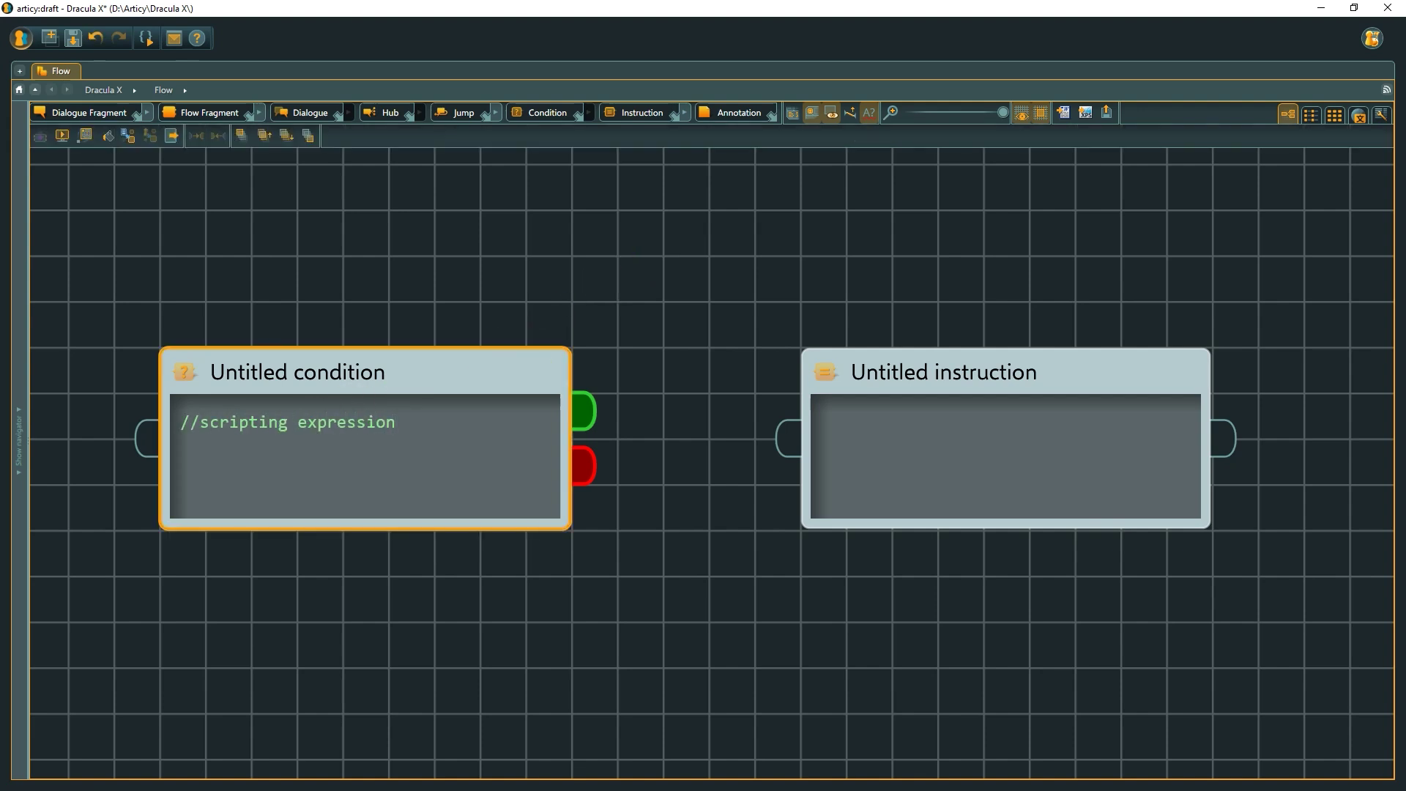
type(" goes here")
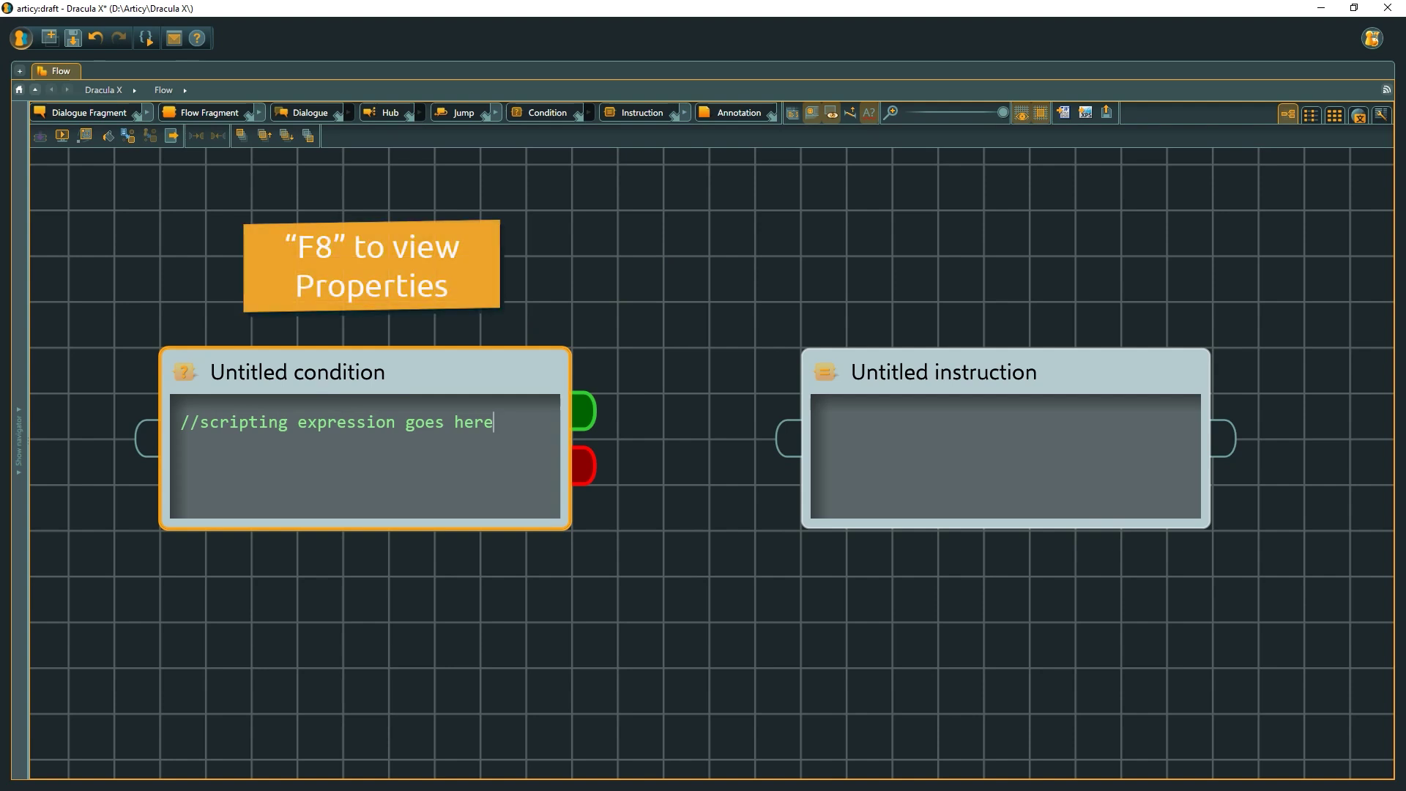
key("F8")
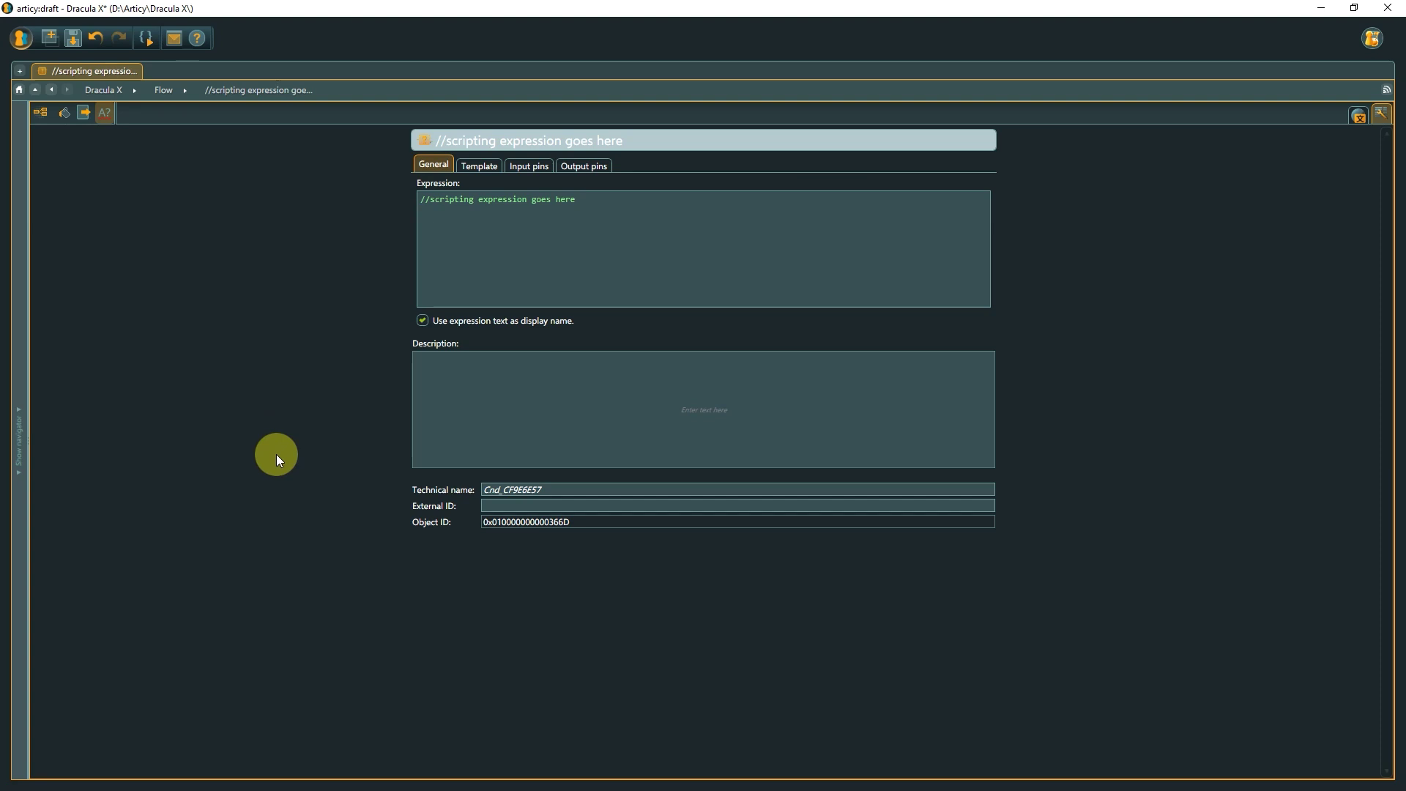
View the condition node's Template settings
left_click(491, 167)
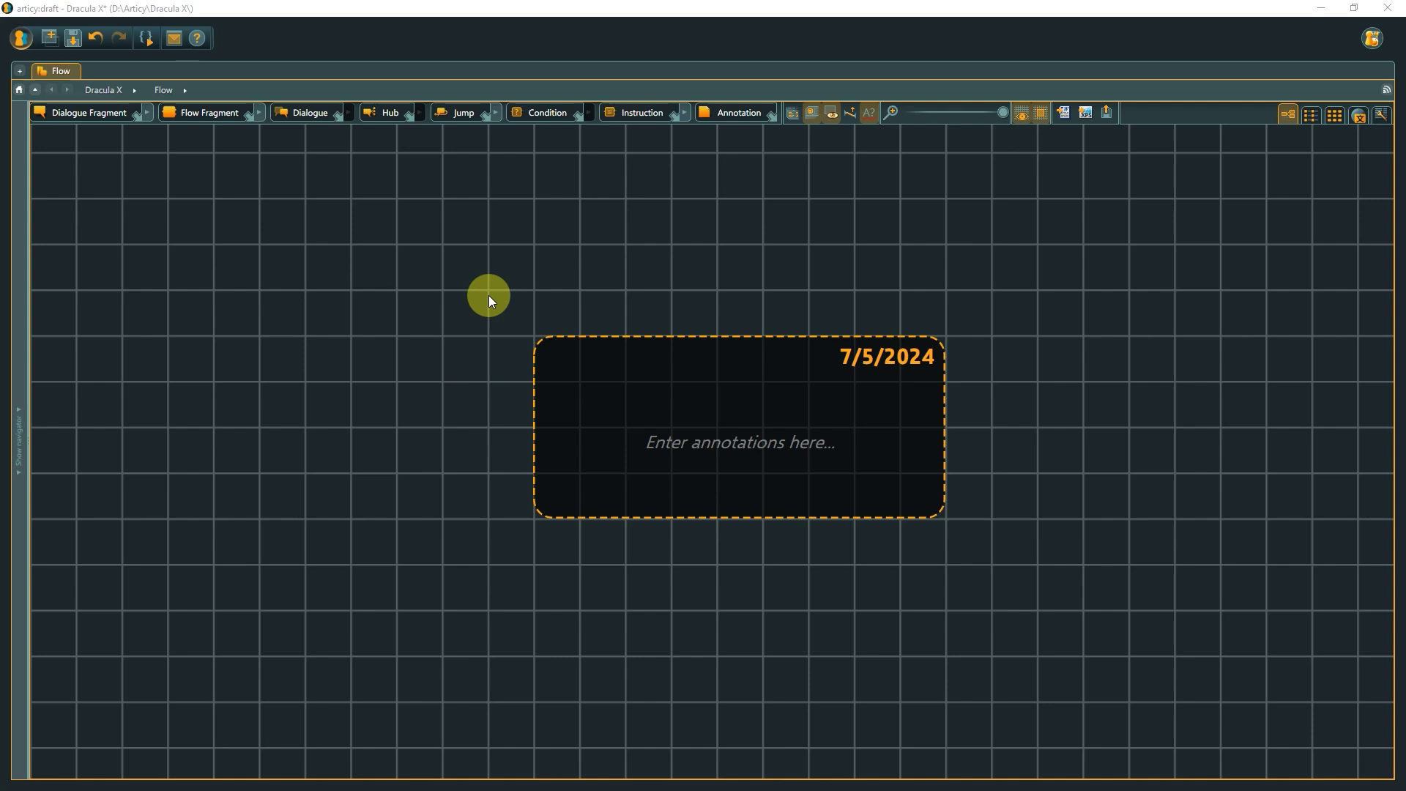
Write 'Don't forget to flesh out encounter!' in the annotation
double_click(579, 387)
type("Don't fo")
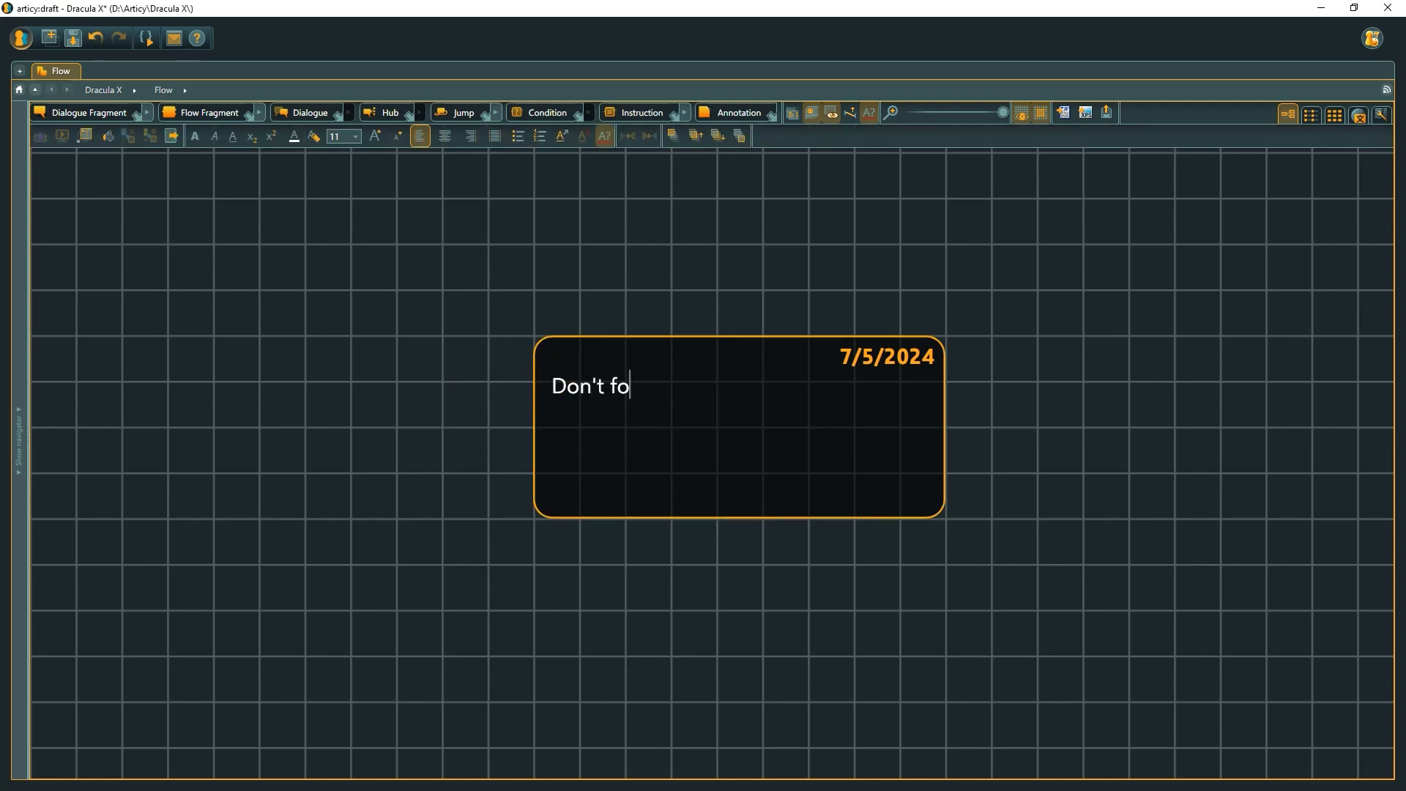
type("rget to flesh out encounter!")
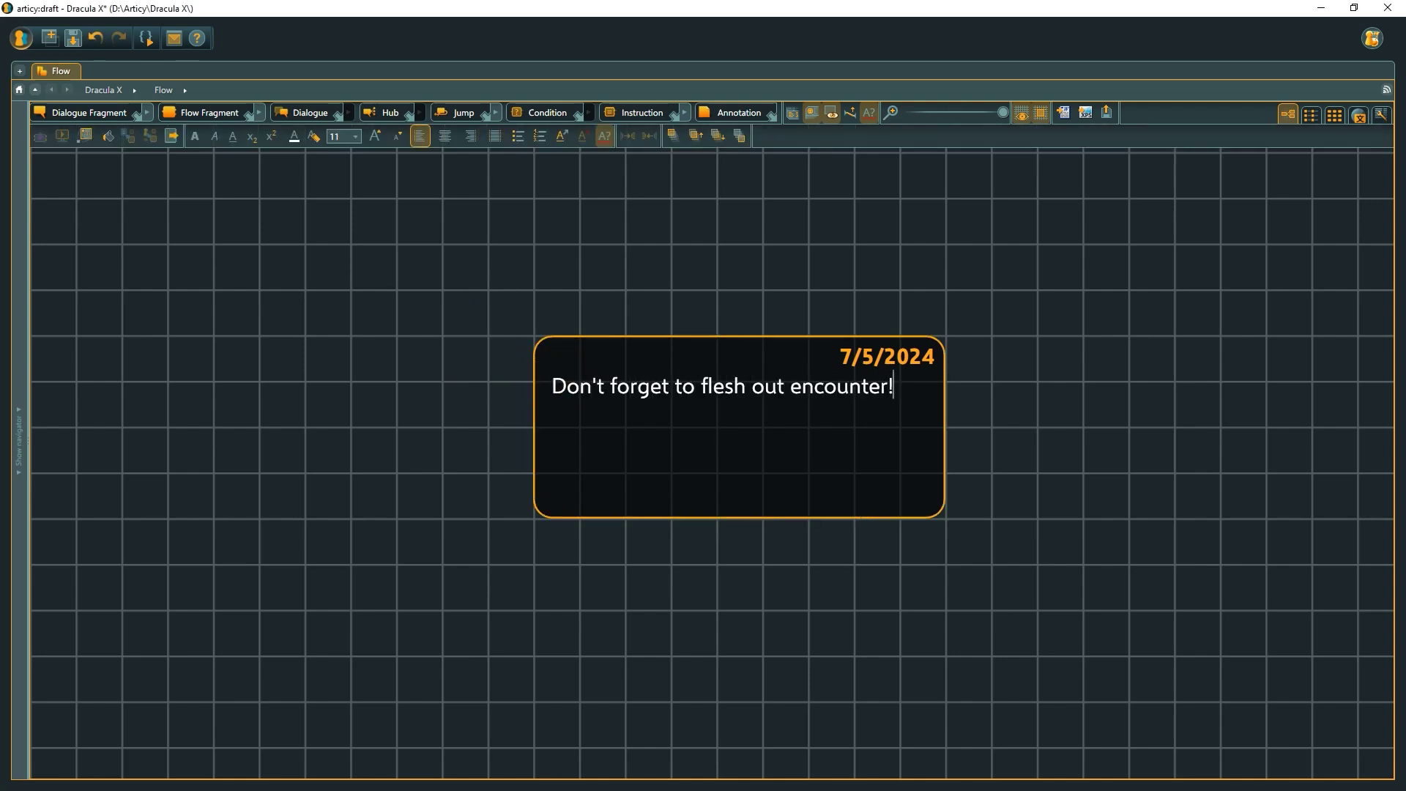